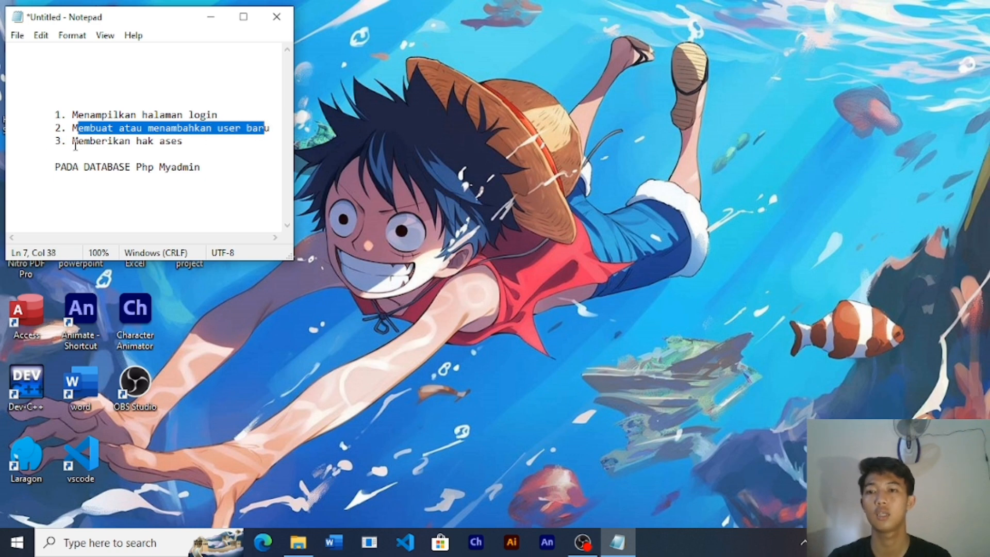
# - Highlight the 'Memberikan hak akses' step in the Notepad notes, then switch to the desktop
pyautogui.moveTo(73, 144); pyautogui.dragTo(195, 141)
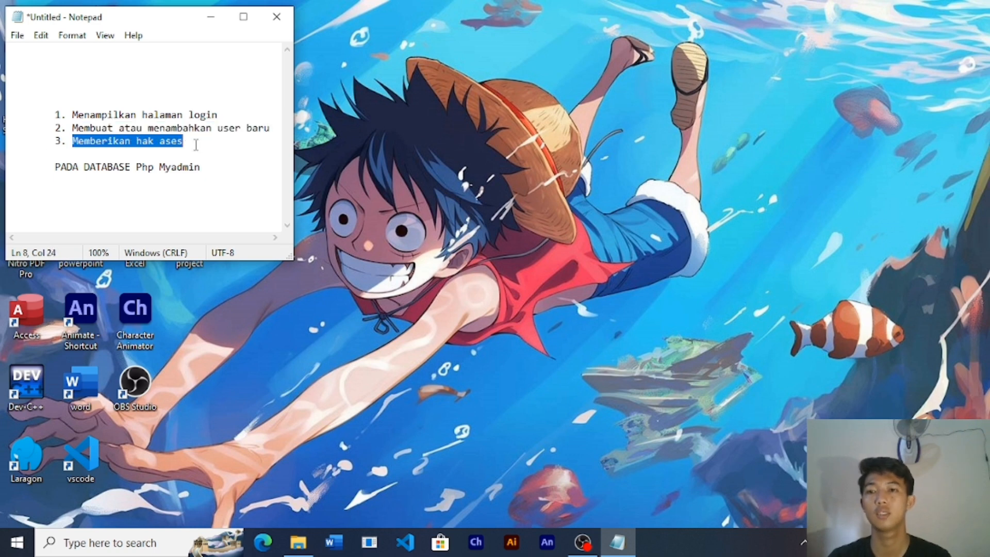
pyautogui.click(213, 168)
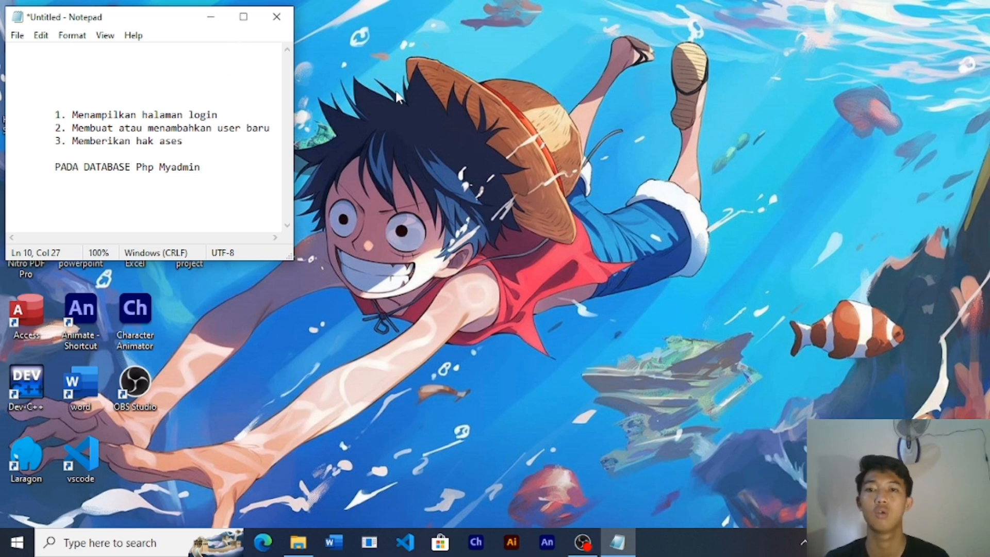
pyautogui.click(556, 349)
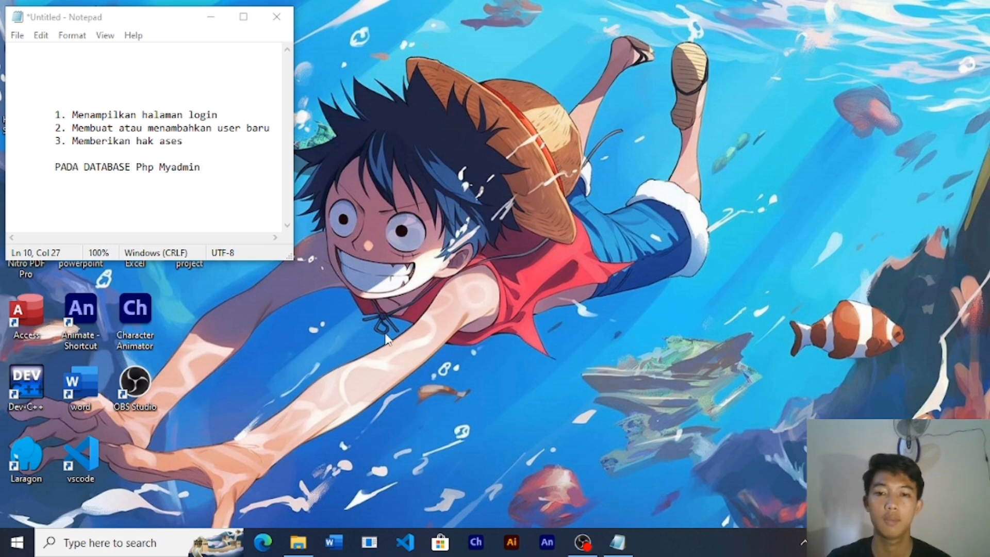
# - Launch Laragon, start Apache and MySQL, and open phpMyAdmin in the browser
pyautogui.doubleClick(36, 457)
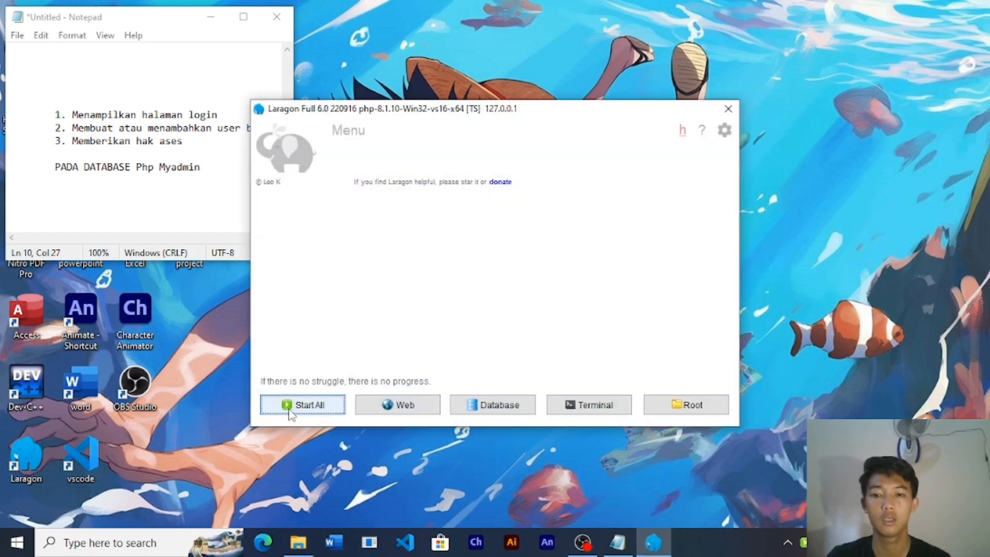
pyautogui.click(295, 408)
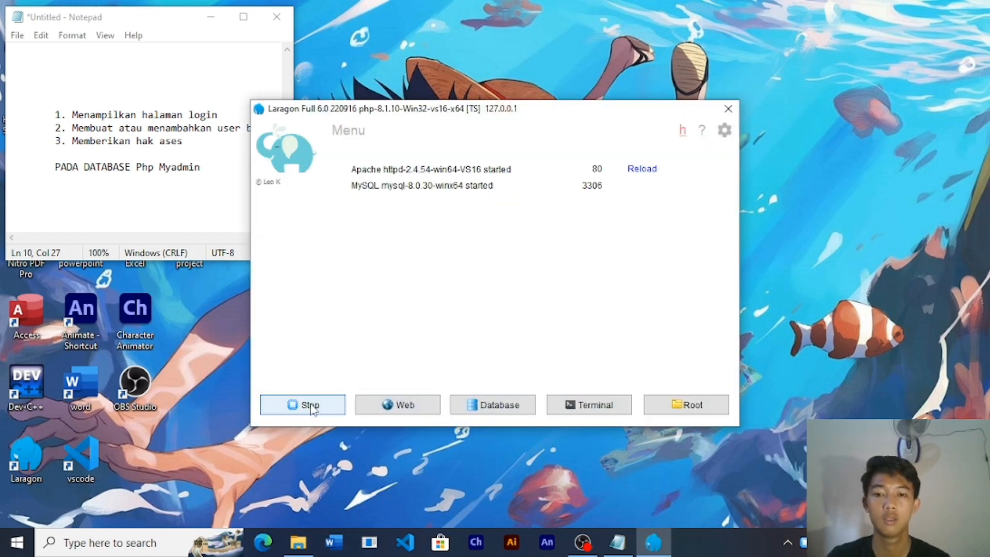
pyautogui.click(496, 409)
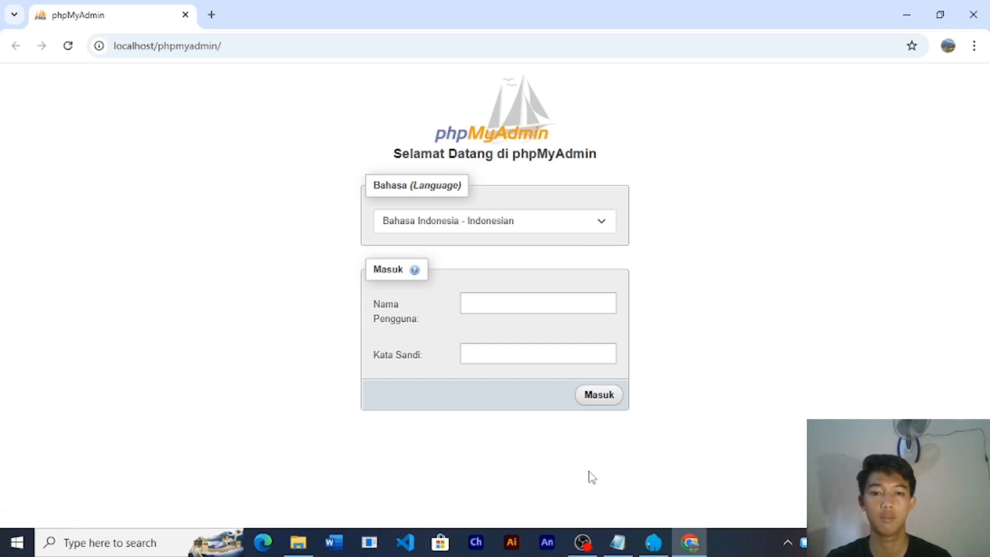
# - Keep Bahasa Indonesia as the interface language and log in to phpMyAdmin as root
pyautogui.click(519, 222)
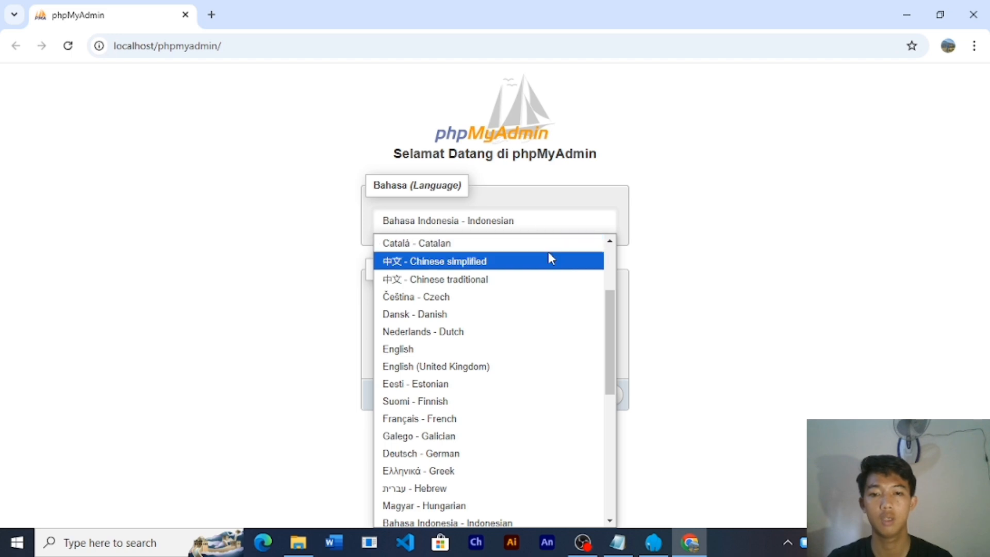
pyautogui.scroll(-3, 542, 262)
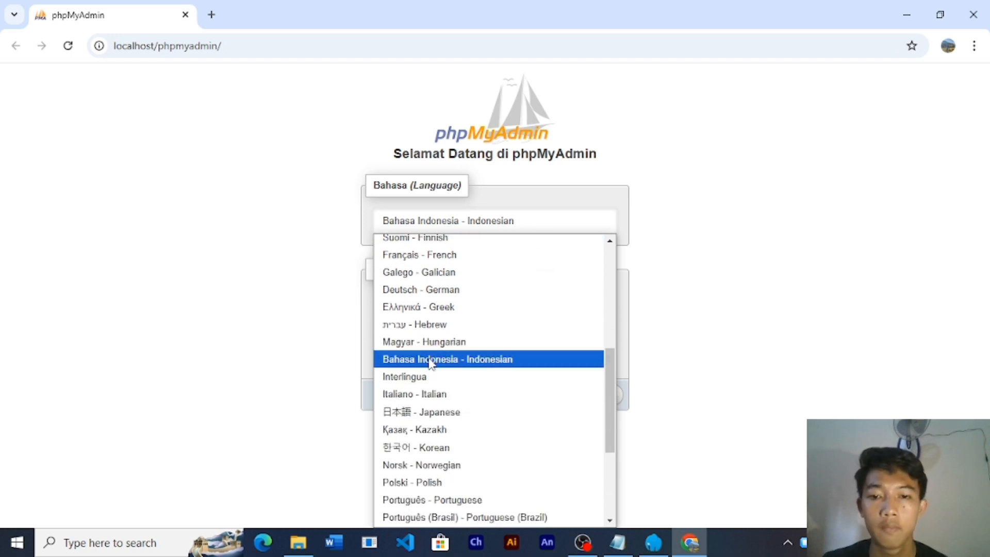
pyautogui.click(431, 361)
pyautogui.click(491, 298)
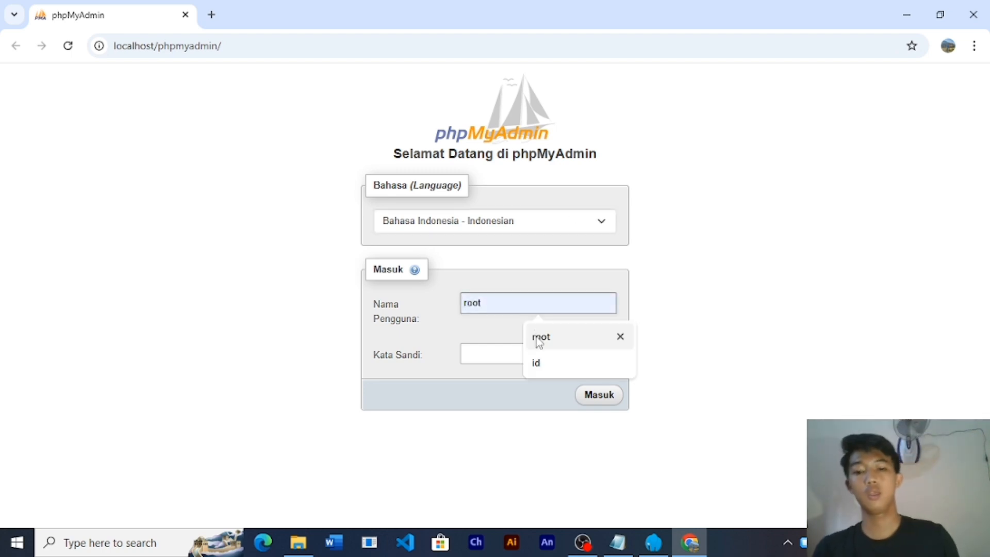
pyautogui.click(539, 338)
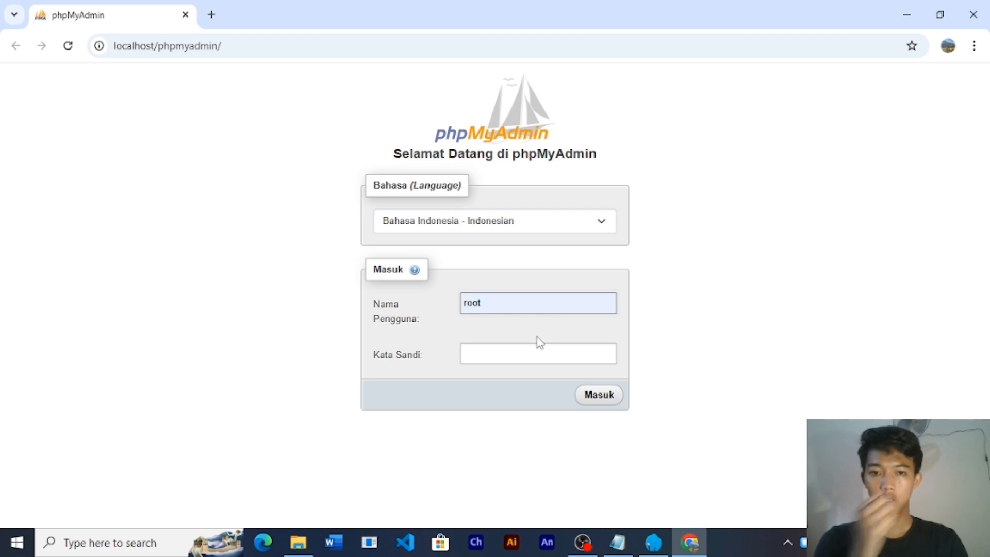
pyautogui.click(598, 401)
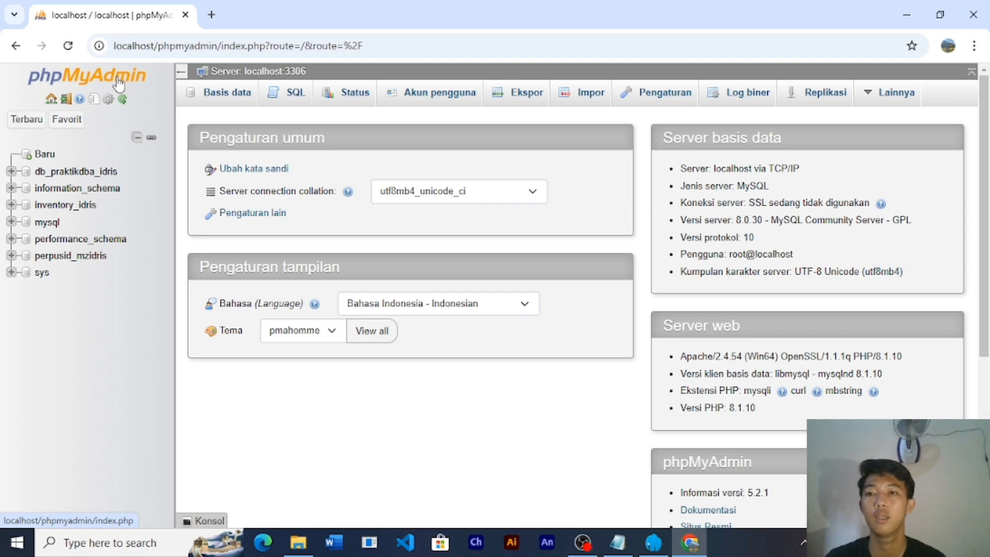
# - Go to the Akun pengguna overview and open the blank Add user account form
pyautogui.click(424, 101)
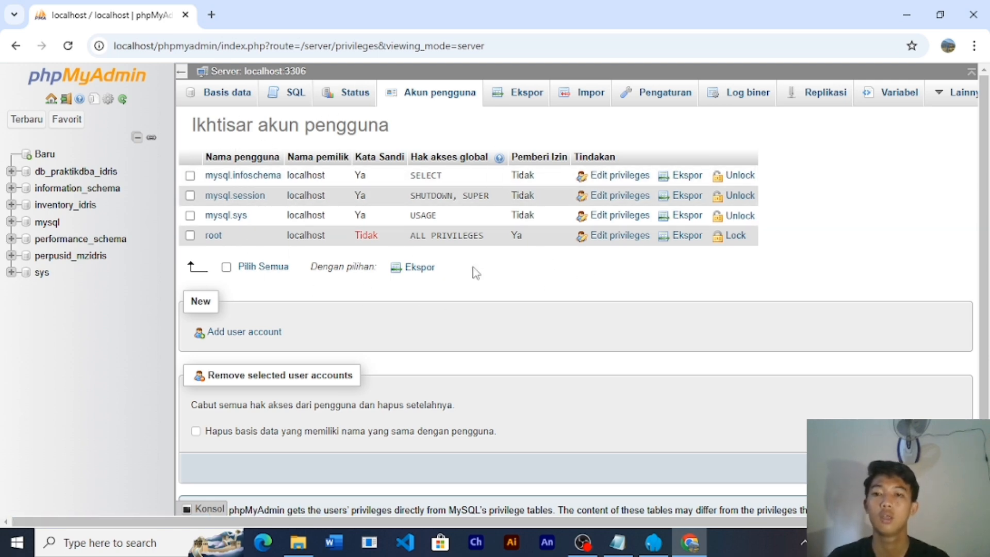
pyautogui.click(243, 335)
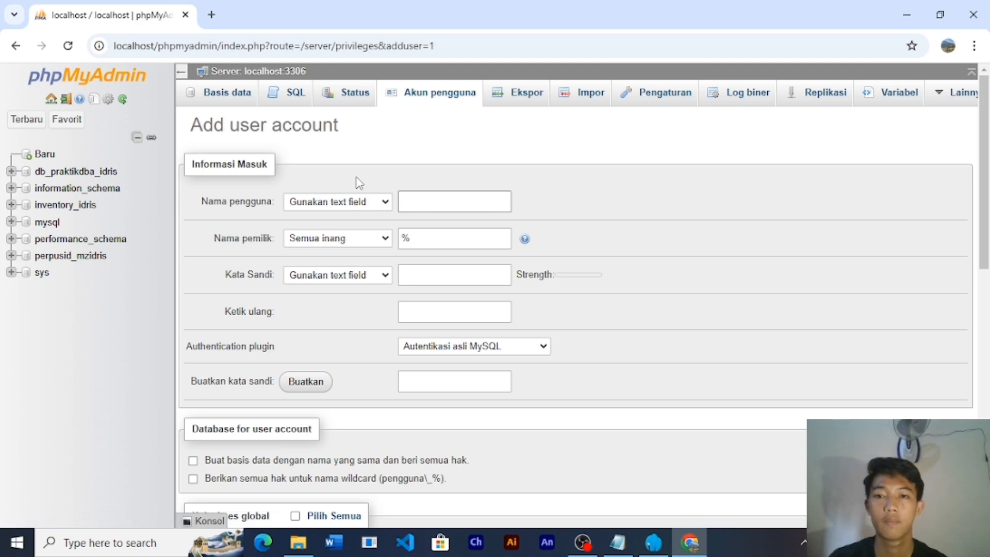
pyautogui.scroll(-3, 559, 236)
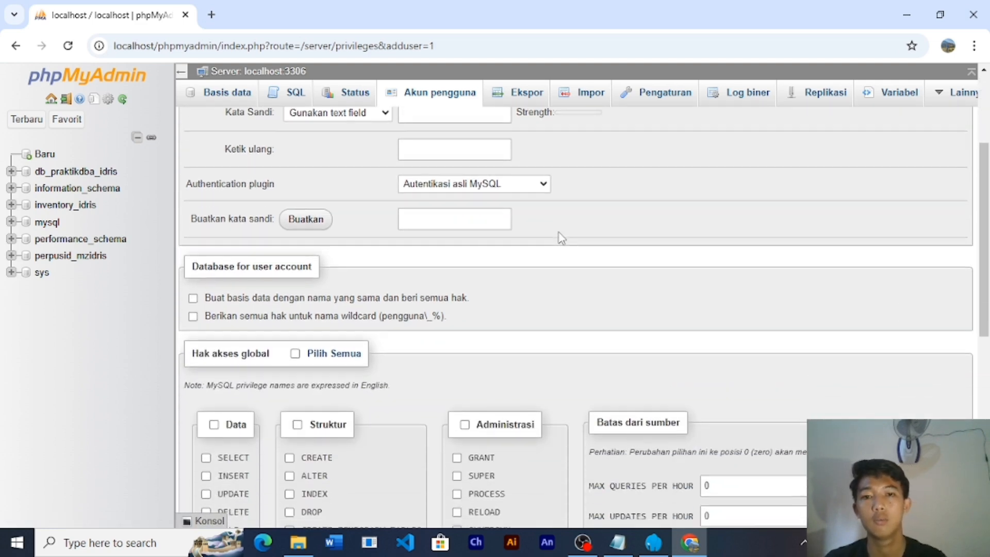
pyautogui.scroll(3, 561, 238)
pyautogui.scroll(-8, 562, 238)
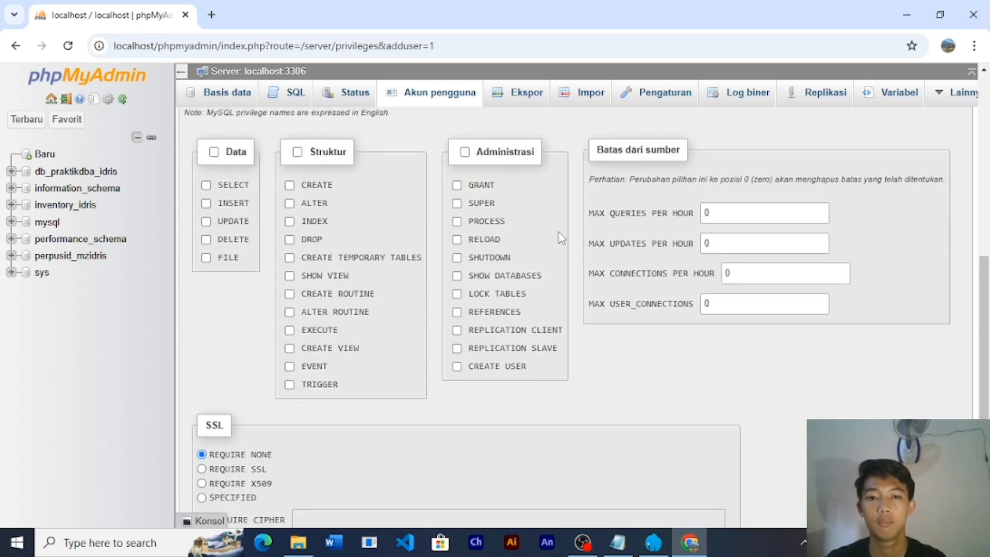
pyautogui.scroll(8, 559, 236)
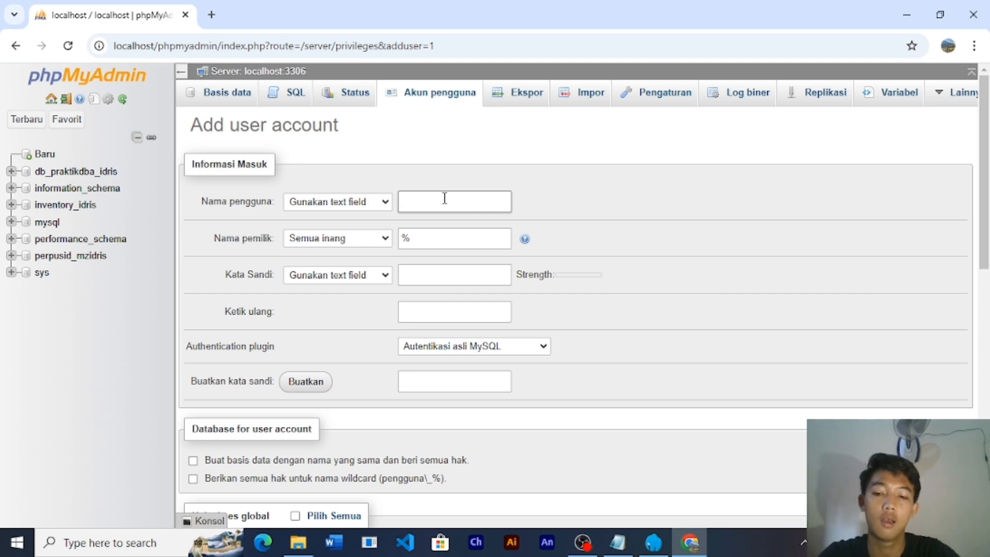
# - Enter user name ada, restrict the host to localhost, and type the account password
pyautogui.write('ada')
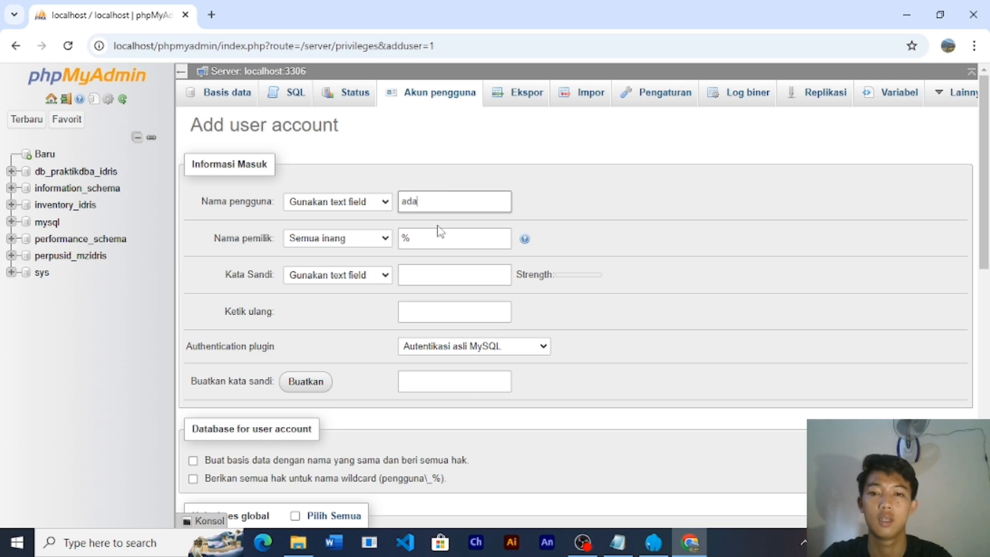
pyautogui.click(361, 243)
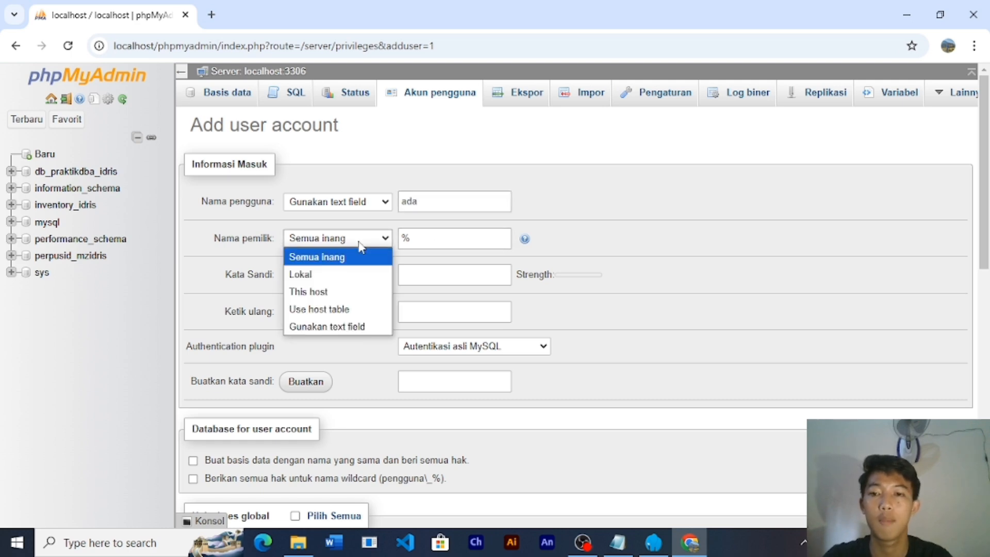
pyautogui.click(310, 275)
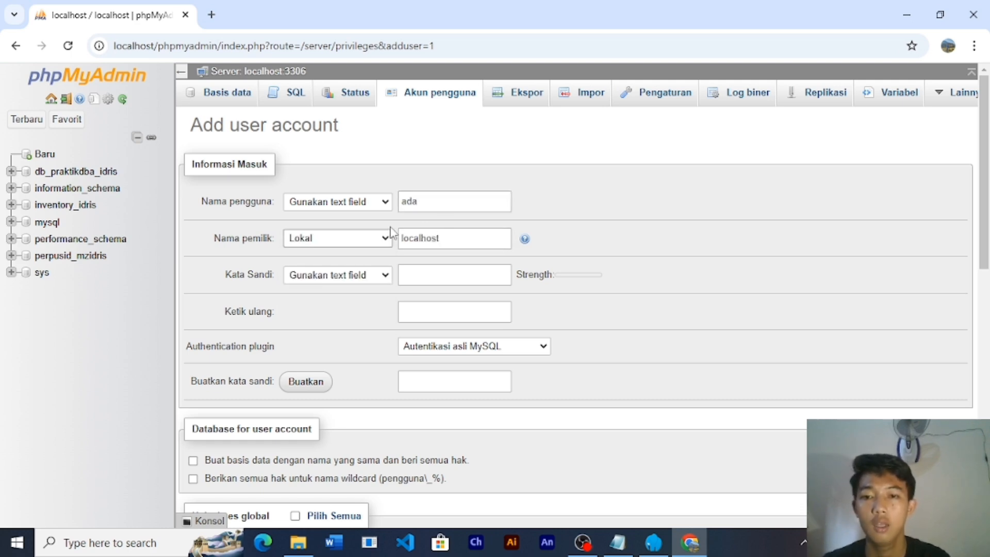
pyautogui.click(435, 272)
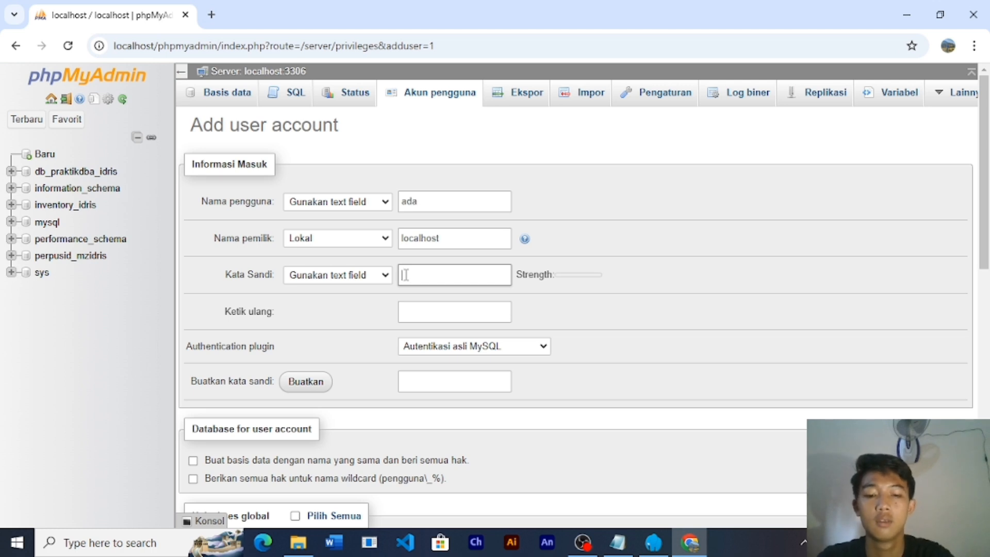
pyautogui.write('ada123')
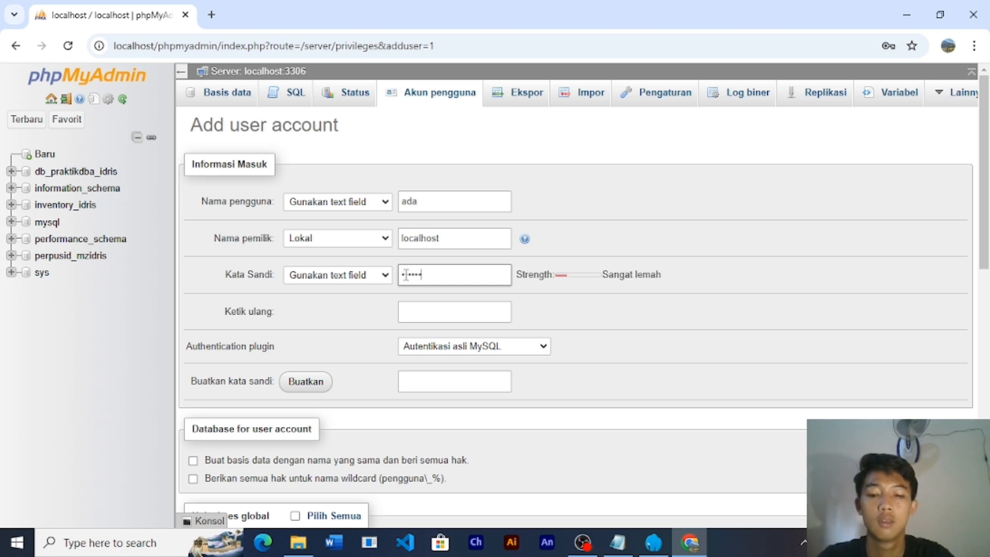
pyautogui.write('4')
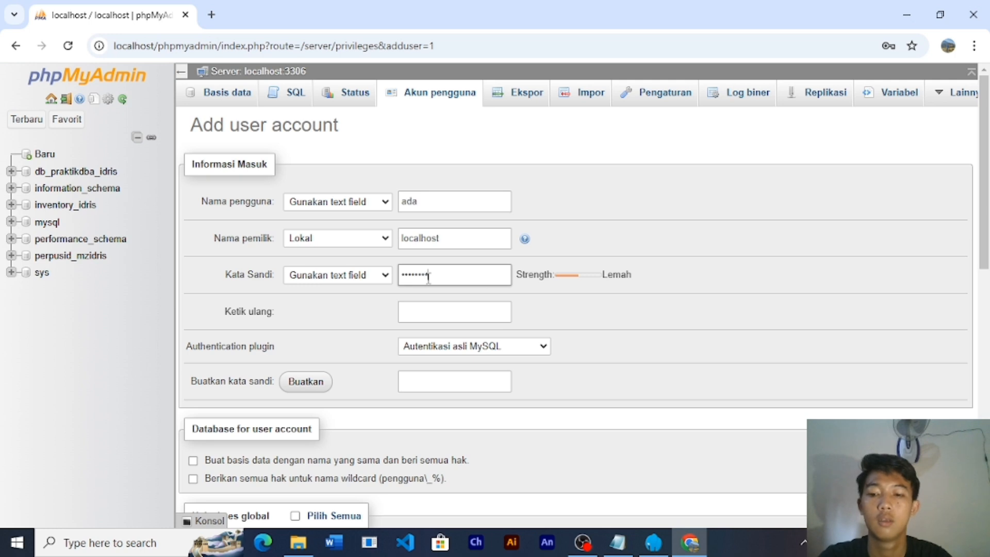
pyautogui.write('5')
# - Re-enter the password to confirm it, leaving all global privileges unchecked
pyautogui.click(426, 307)
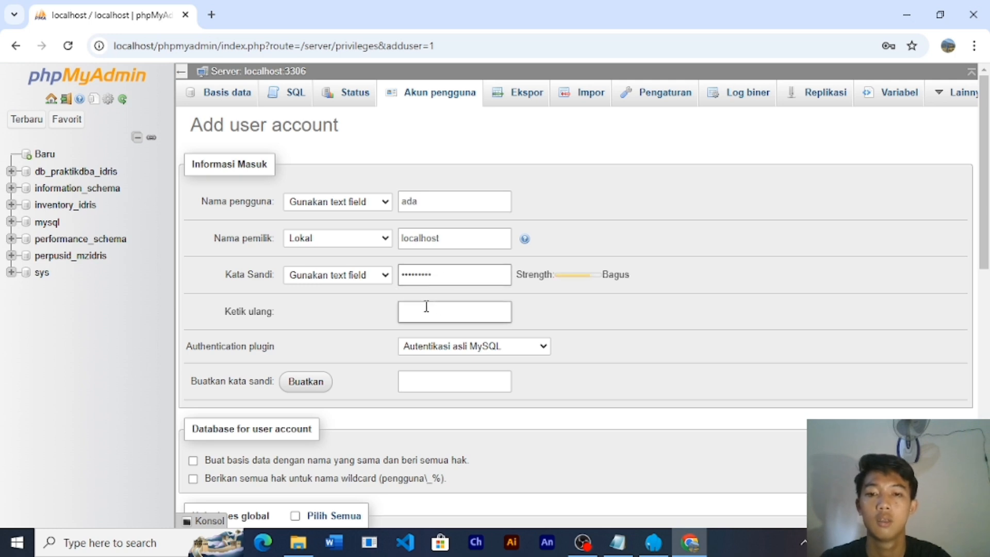
pyautogui.click(423, 309)
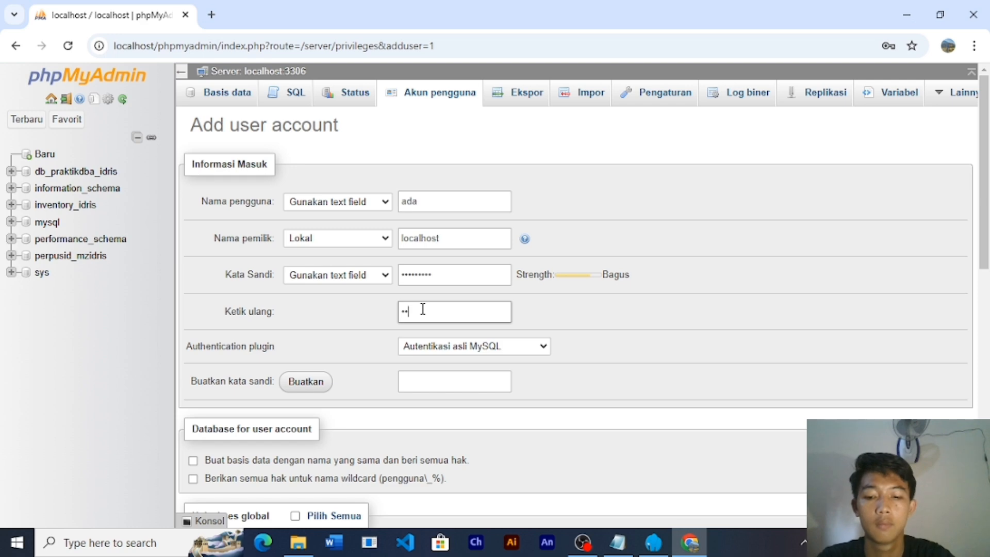
pyautogui.write('•••••••')
pyautogui.click(426, 326)
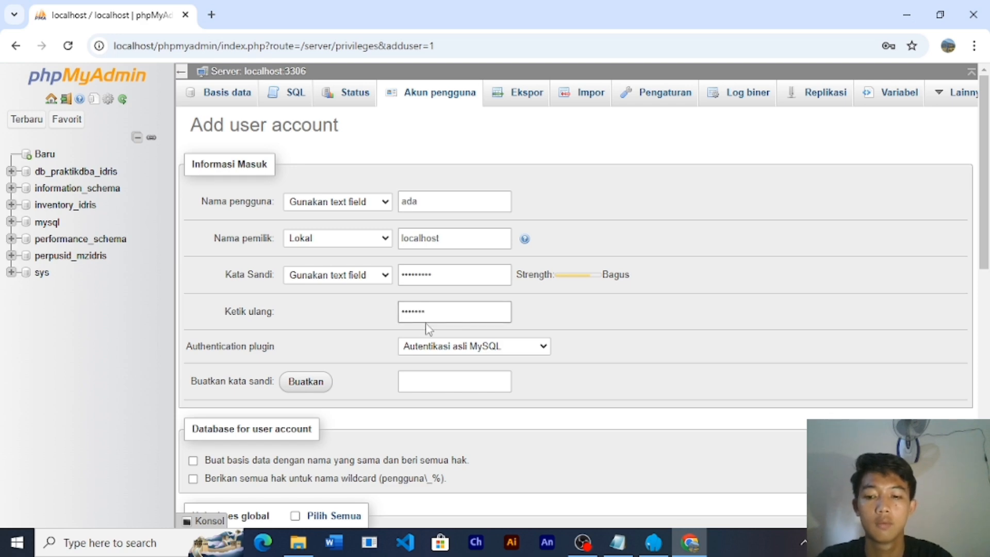
pyautogui.click(427, 321)
pyautogui.write('•')
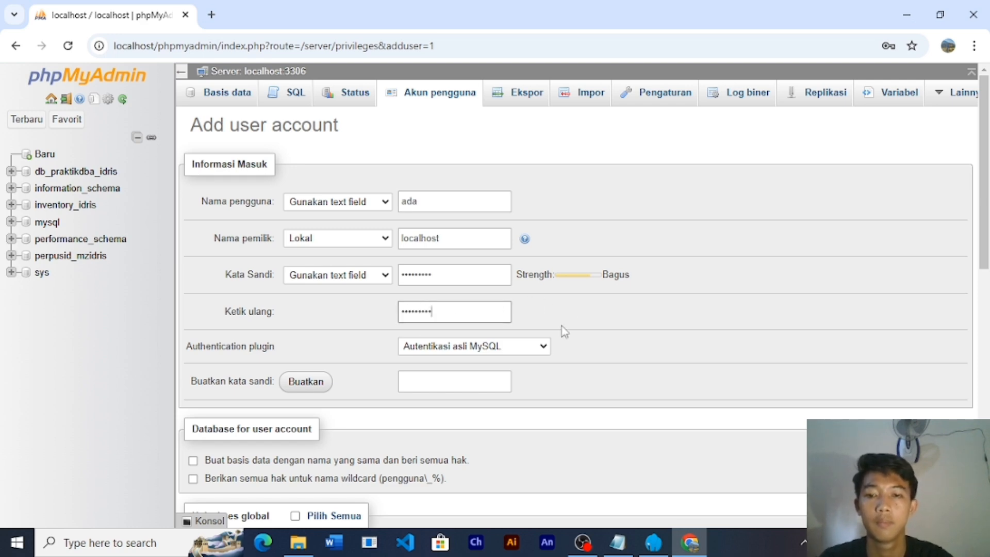
pyautogui.scroll(-4, 562, 330)
pyautogui.scroll(-5, 562, 330)
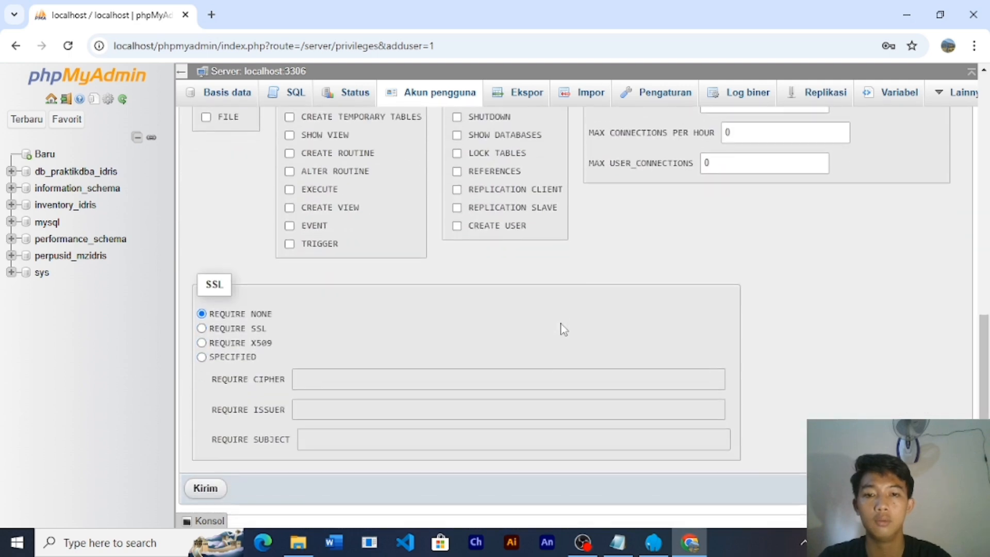
pyautogui.scroll(6, 562, 330)
pyautogui.scroll(1, 562, 330)
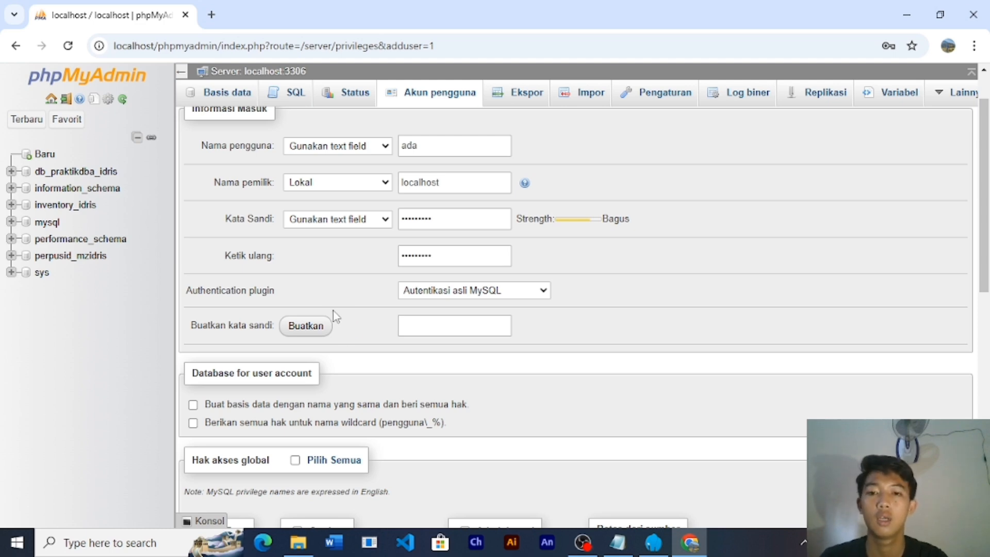
pyautogui.scroll(-3, 359, 325)
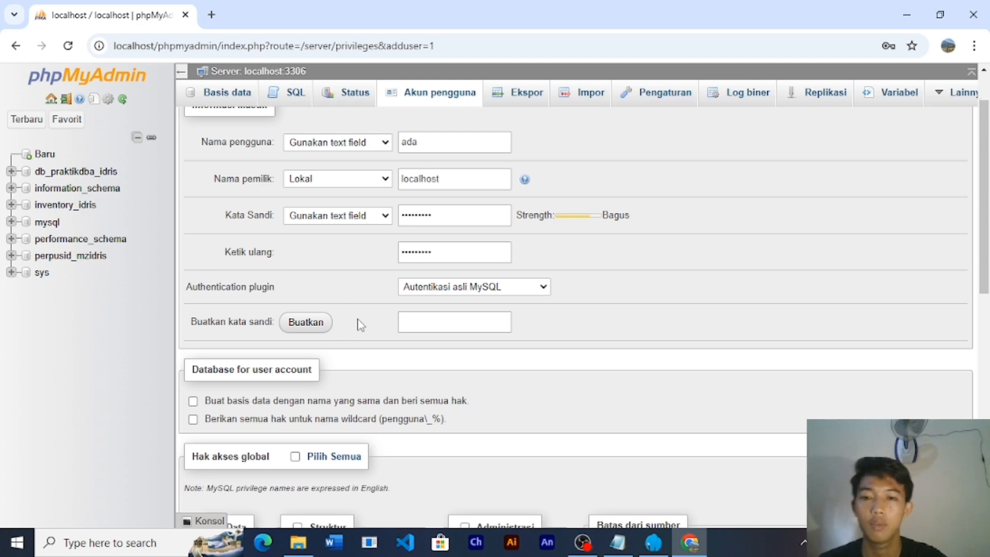
pyautogui.scroll(-3, 358, 325)
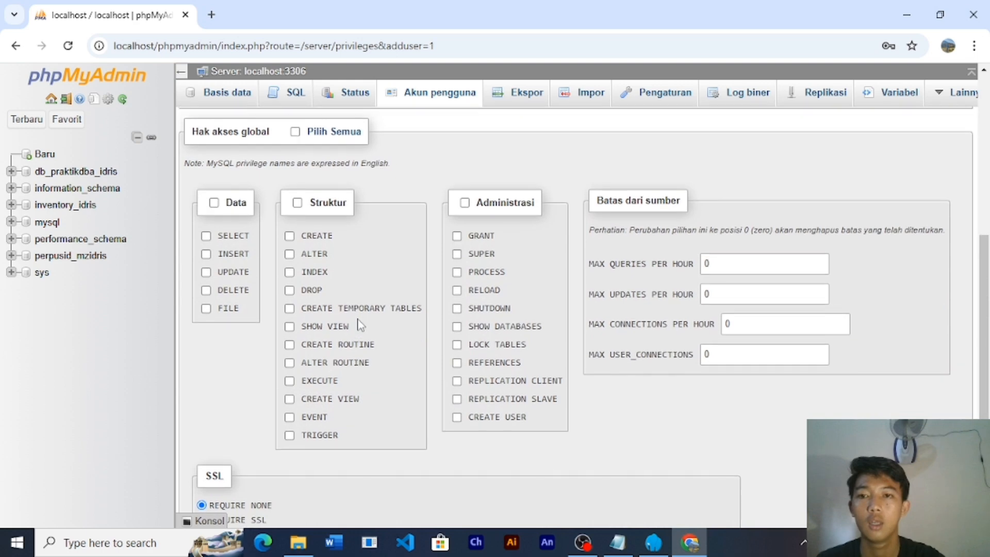
pyautogui.scroll(-4, 409, 206)
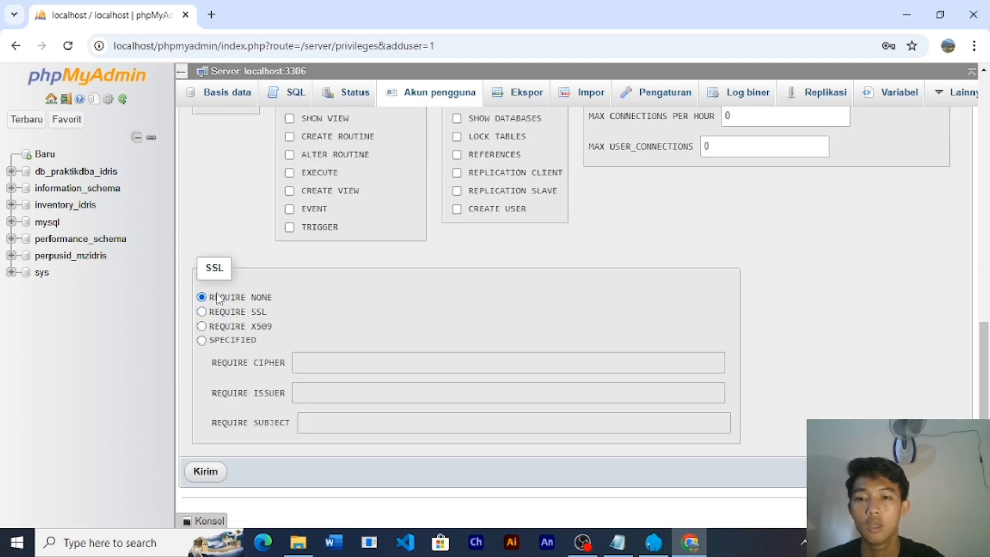
# - Create the account ada@localhost and review the generated SQL
pyautogui.click(205, 471)
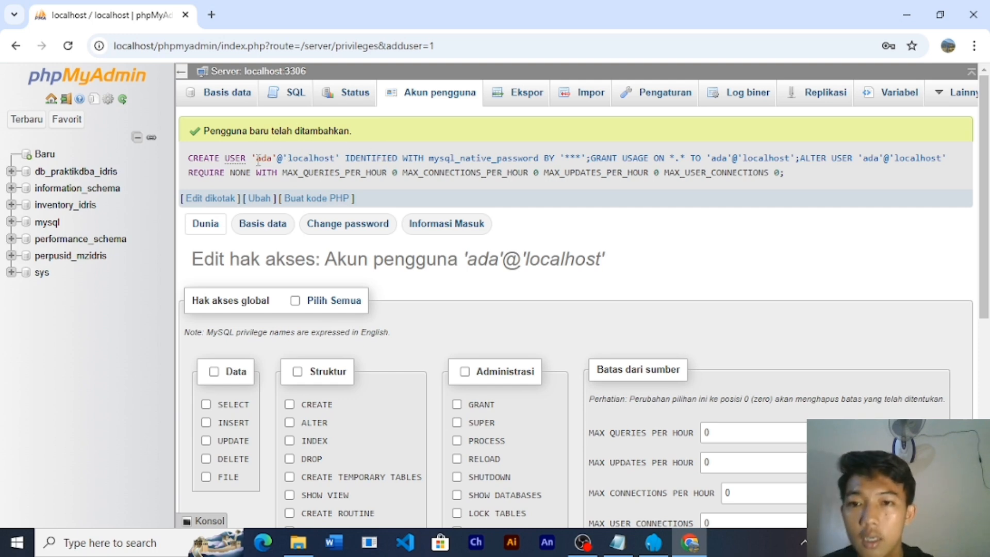
pyautogui.moveTo(256, 160); pyautogui.dragTo(272, 160)
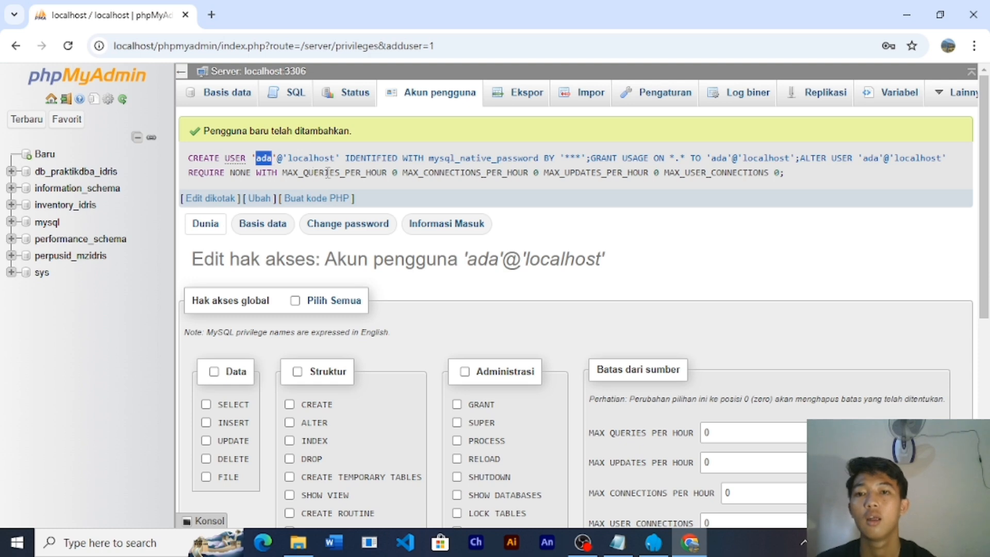
pyautogui.click(344, 141)
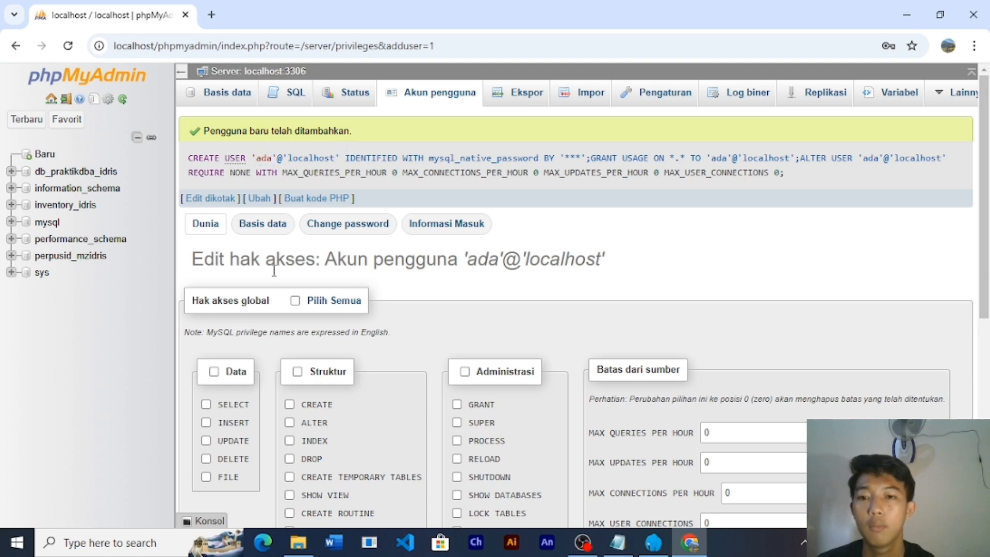
# - Open ada's database-specific privileges and select db_praktikdba_idris
pyautogui.click(259, 232)
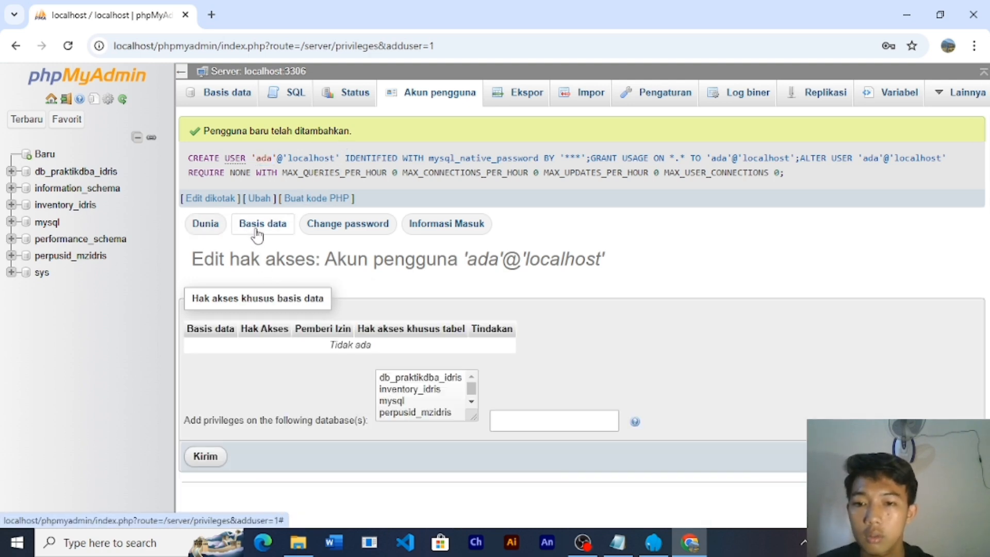
pyautogui.click(196, 226)
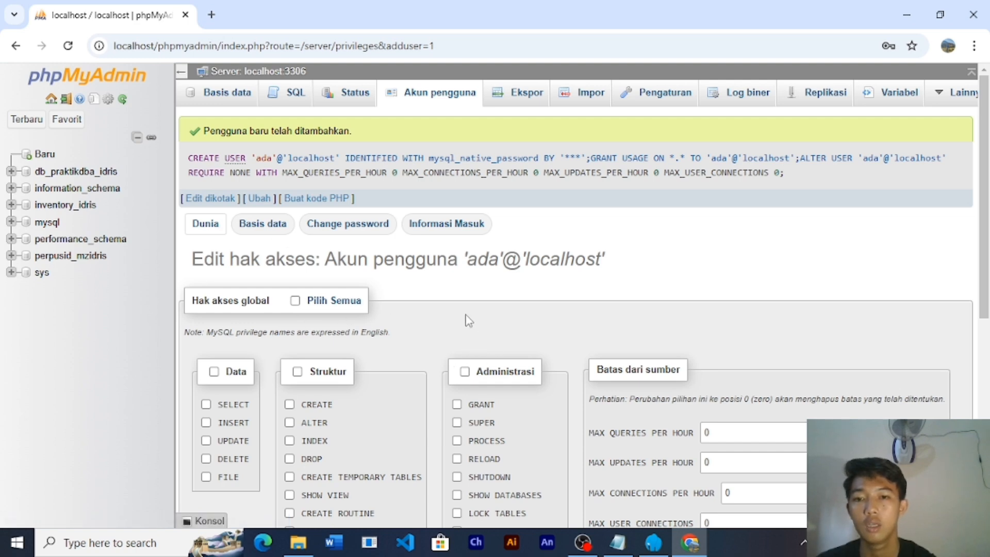
pyautogui.scroll(-6, 466, 320)
pyautogui.scroll(-2, 467, 319)
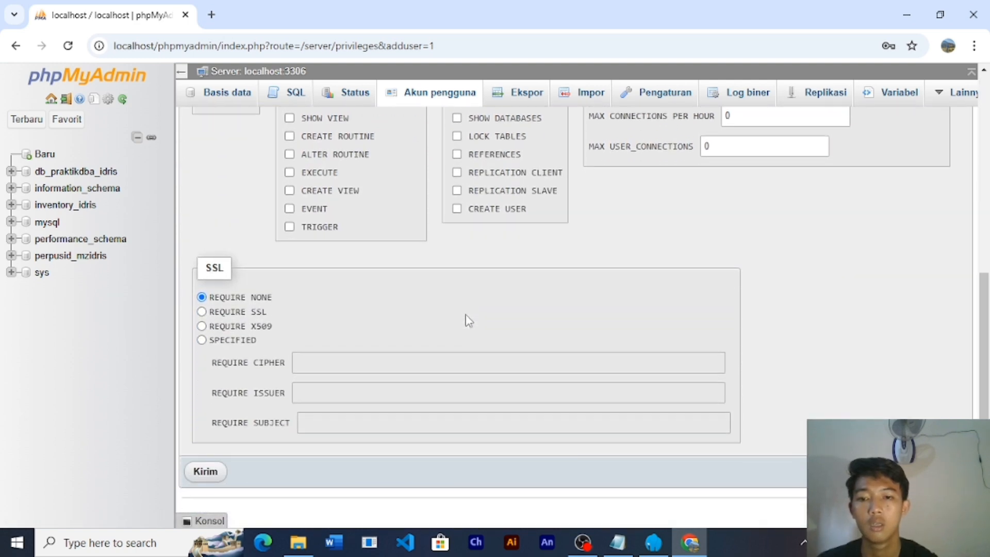
pyautogui.scroll(8, 467, 320)
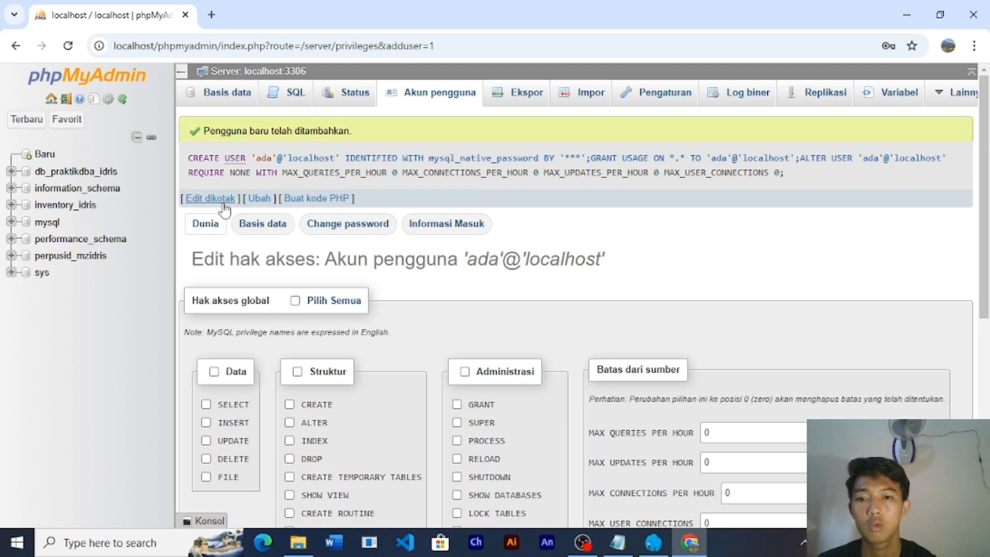
pyautogui.click(253, 230)
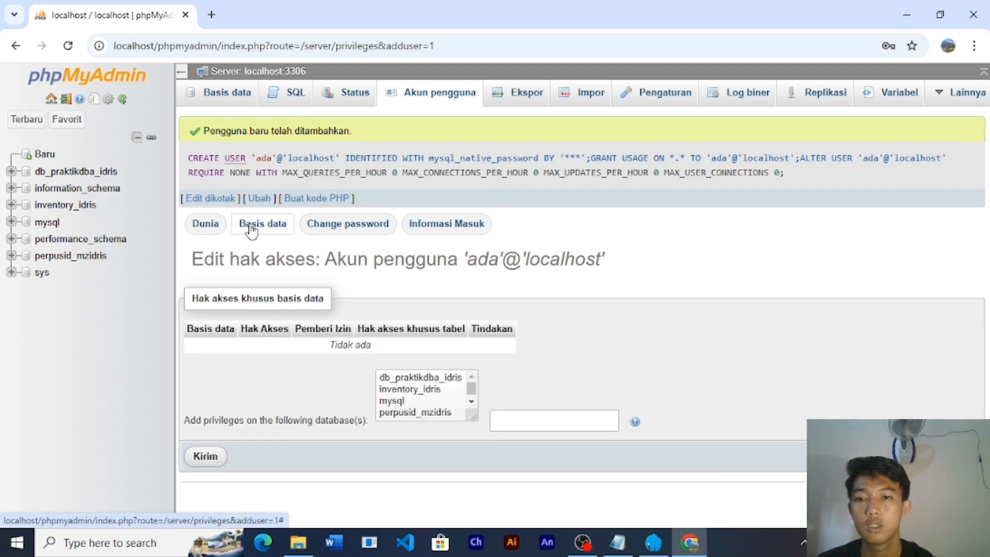
pyautogui.click(411, 379)
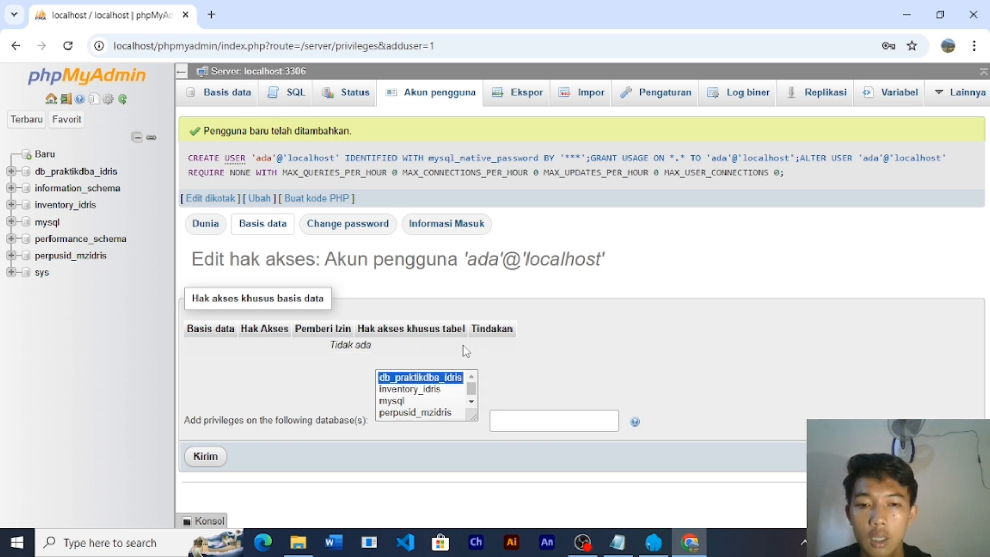
# - Start editing ada's privileges on db_praktikdba_idris, clear all boxes, and tick SELECT
pyautogui.click(206, 458)
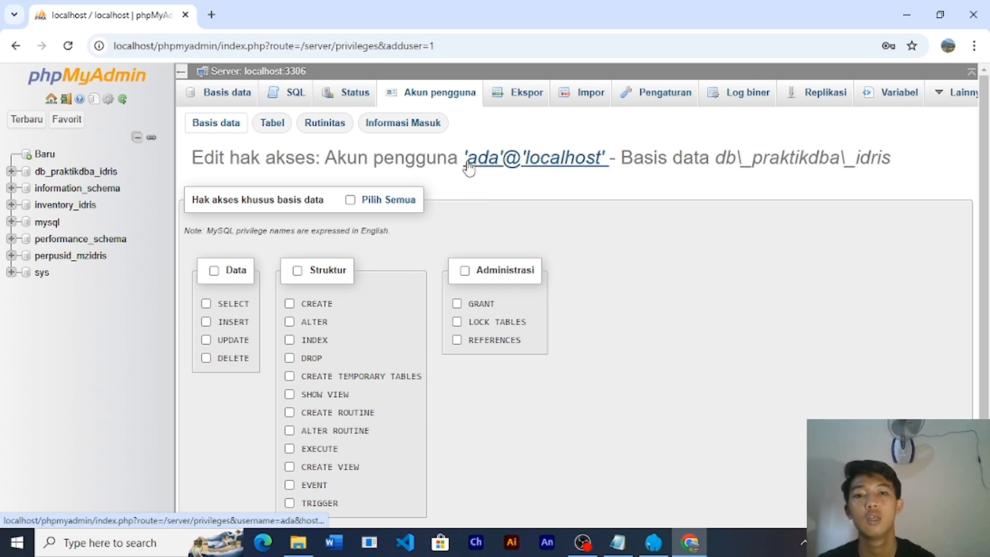
pyautogui.click(351, 201)
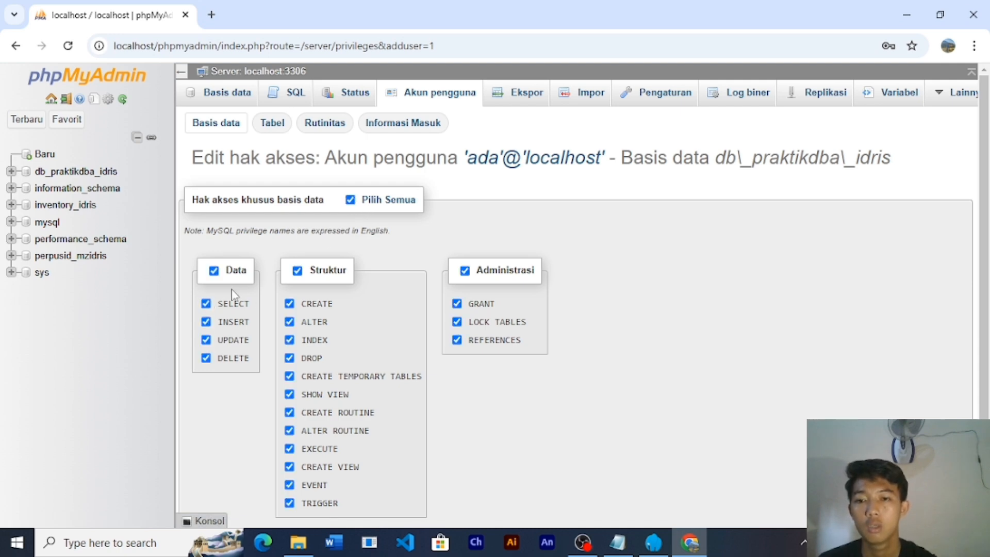
pyautogui.click(351, 201)
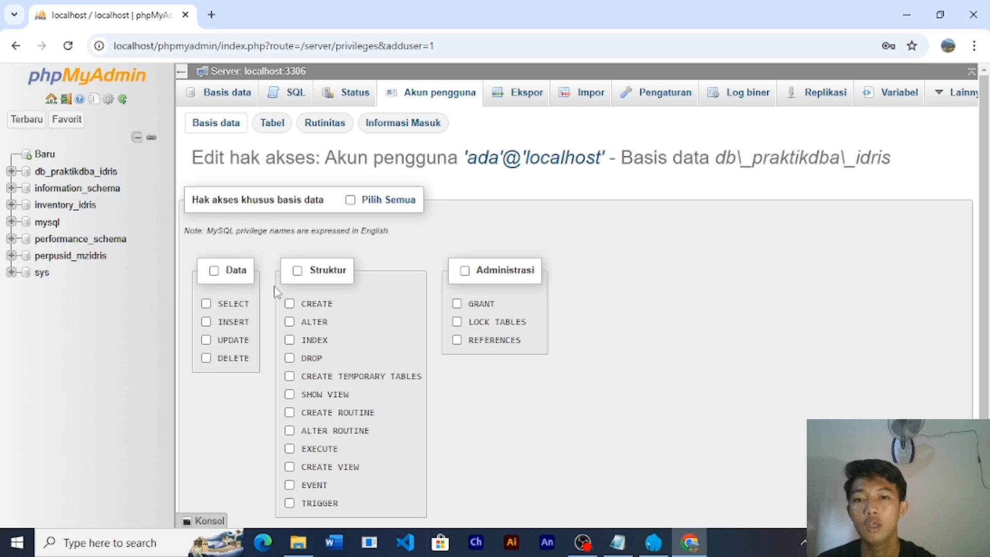
pyautogui.scroll(-1, 242, 242)
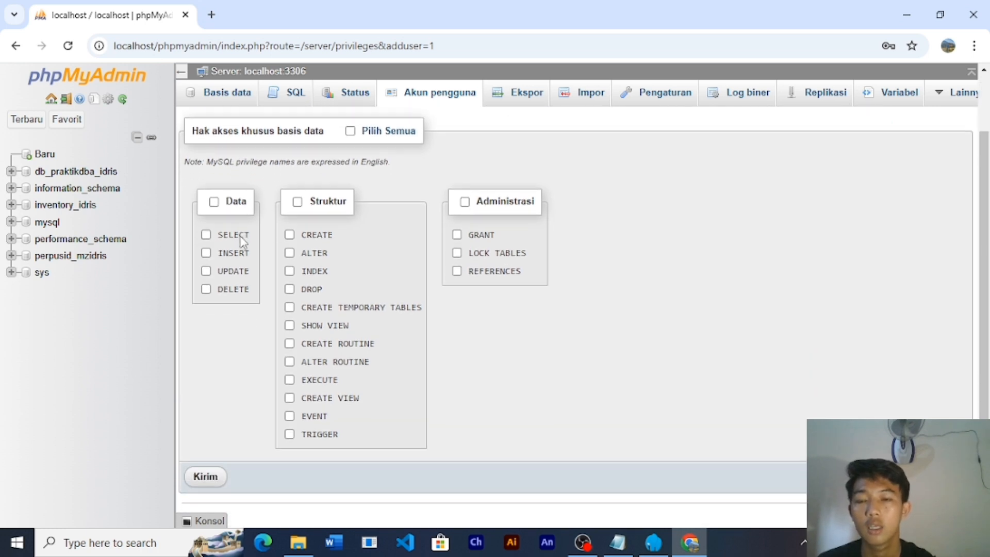
pyautogui.click(206, 230)
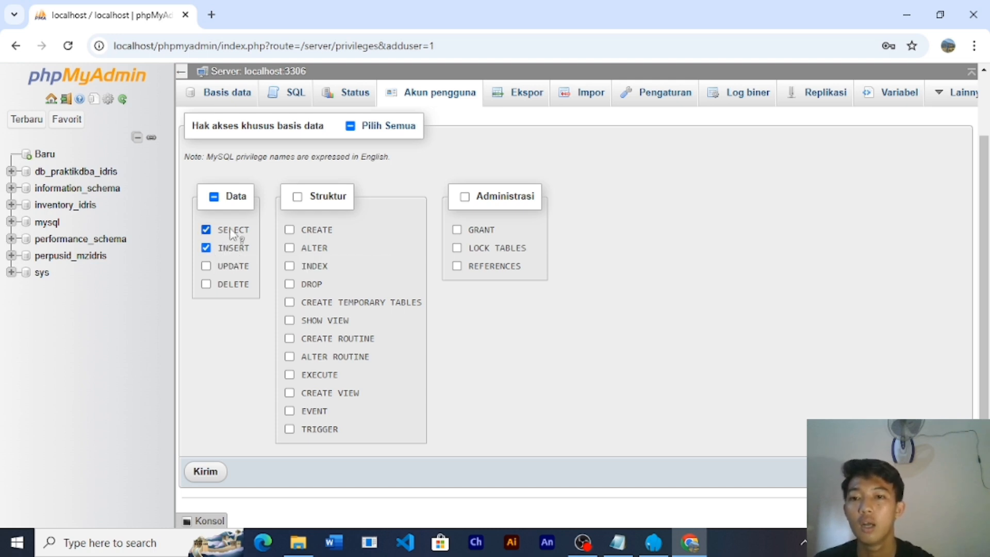
# - Grant the structure privileges except SHOW VIEW, then save ada's database privileges
pyautogui.click(298, 197)
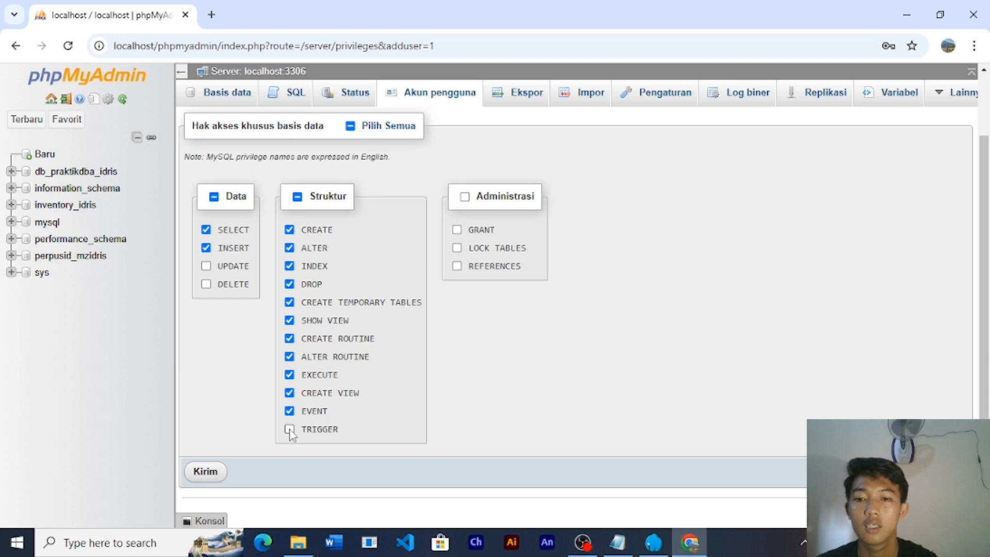
pyautogui.click(290, 321)
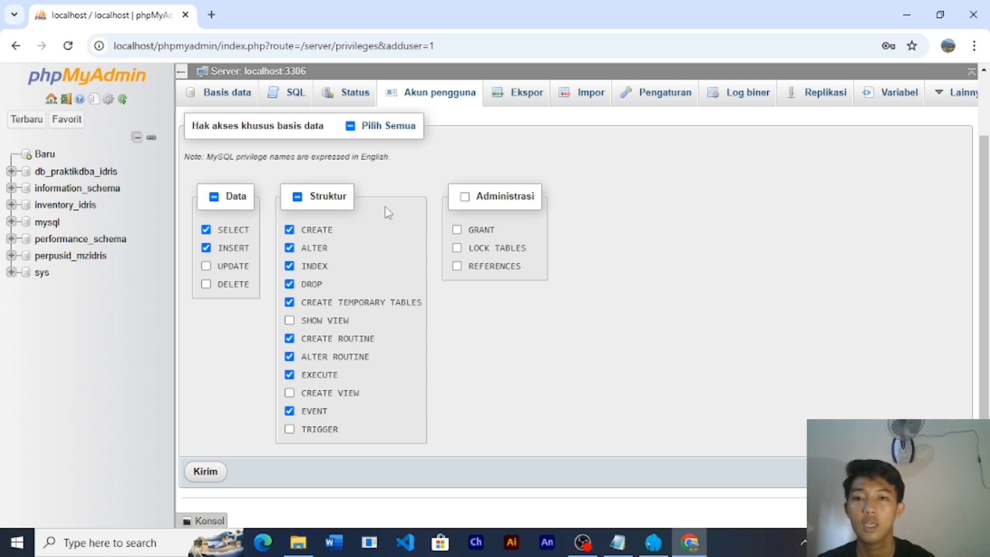
pyautogui.scroll(1, 402, 184)
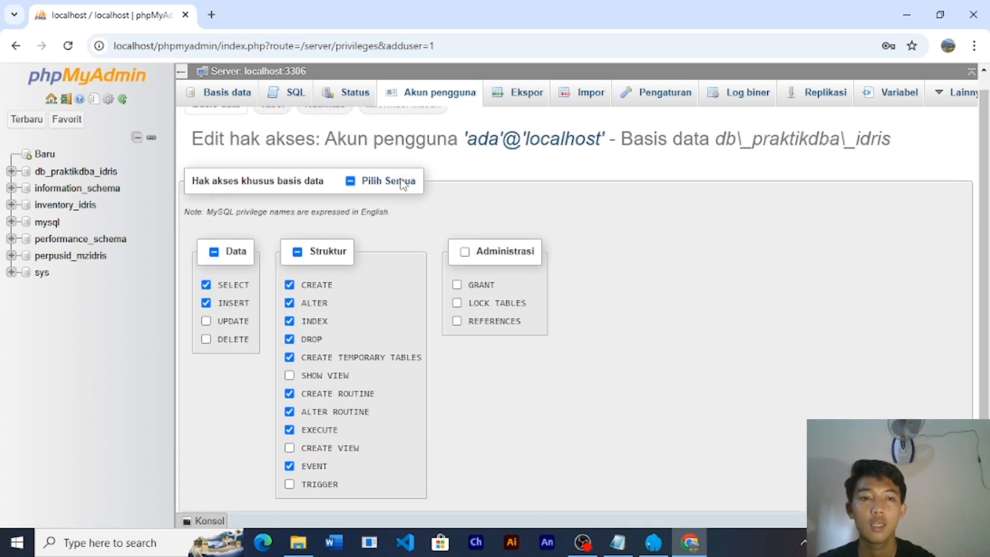
pyautogui.scroll(-1, 404, 184)
pyautogui.scroll(1, 404, 184)
pyautogui.scroll(-1, 404, 184)
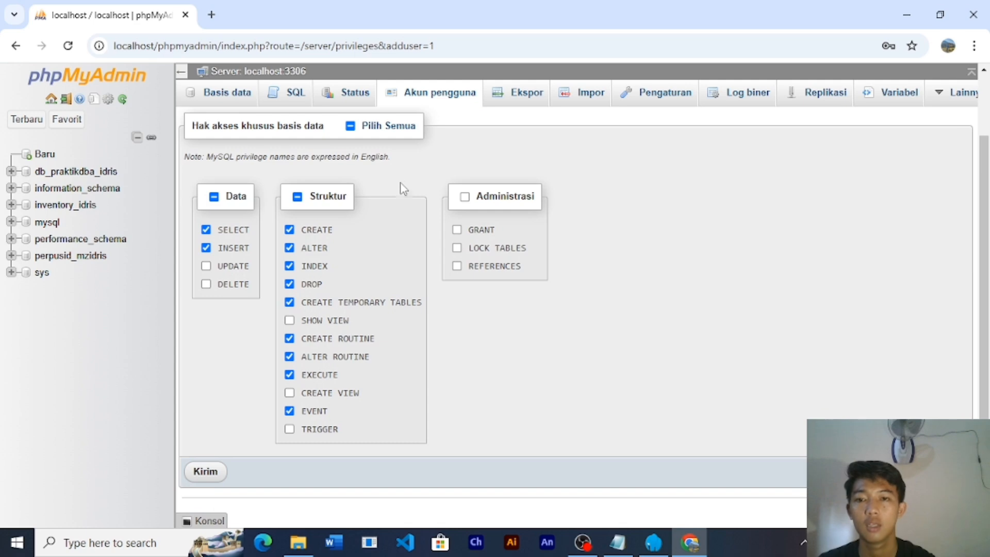
pyautogui.click(204, 473)
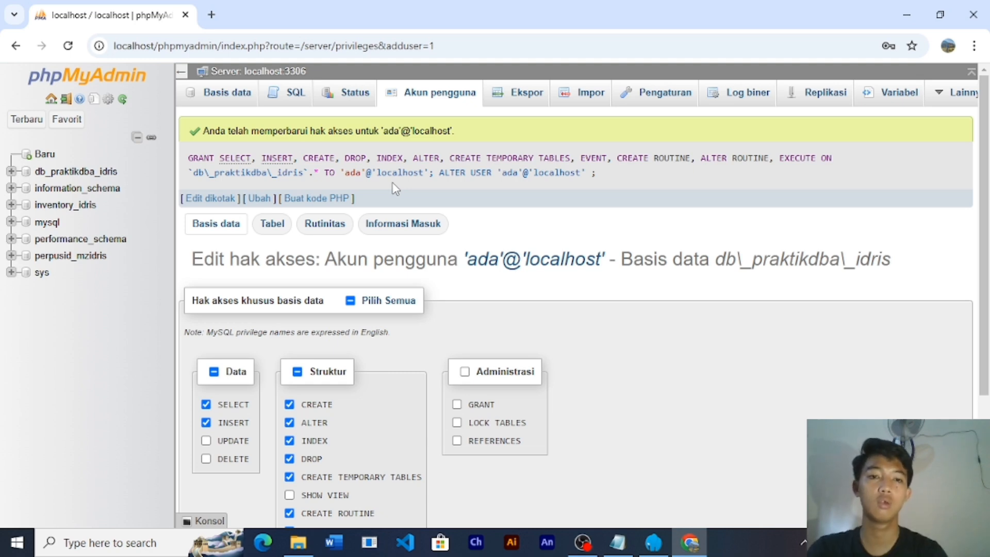
# - View ada's table-specific privileges for tb_barang unchanged, then go back to the user overview
pyautogui.click(269, 229)
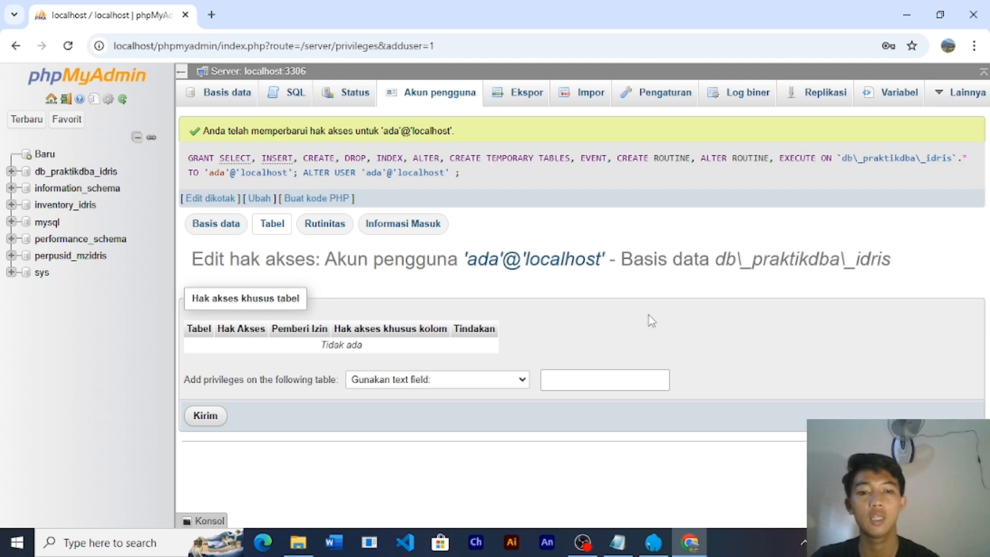
pyautogui.click(521, 381)
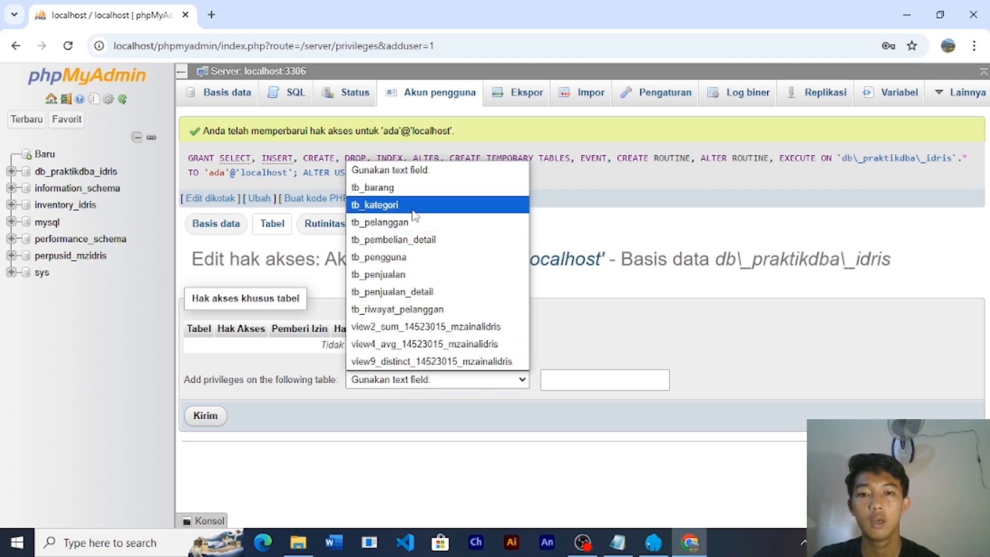
pyautogui.click(384, 189)
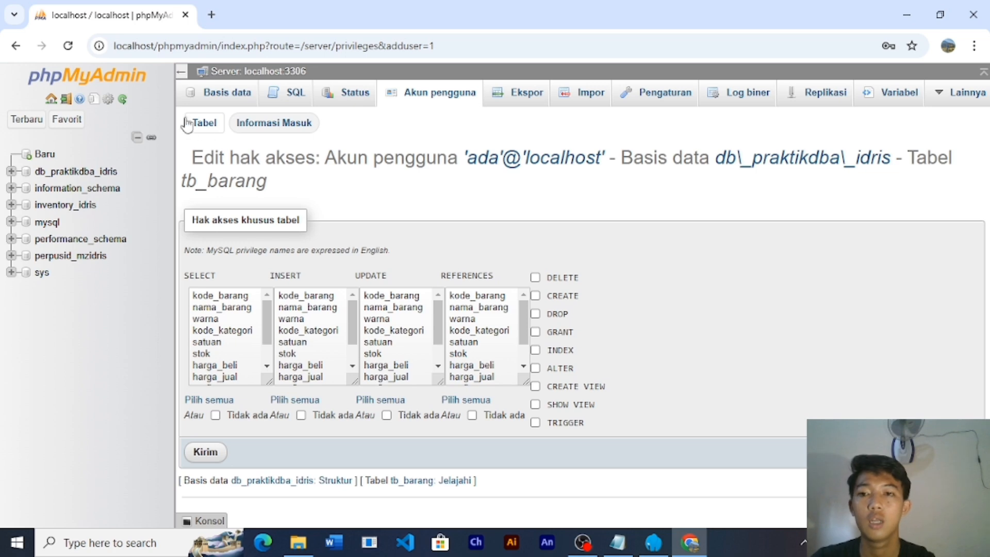
pyautogui.click(16, 46)
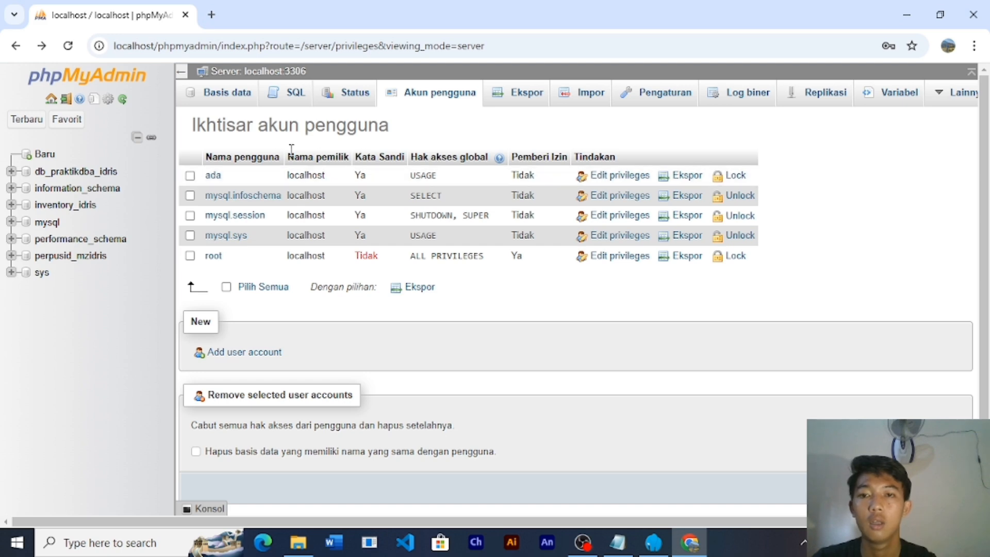
# - Log out, replace the saved username with ada, and attempt a login without a password
pyautogui.click(66, 105)
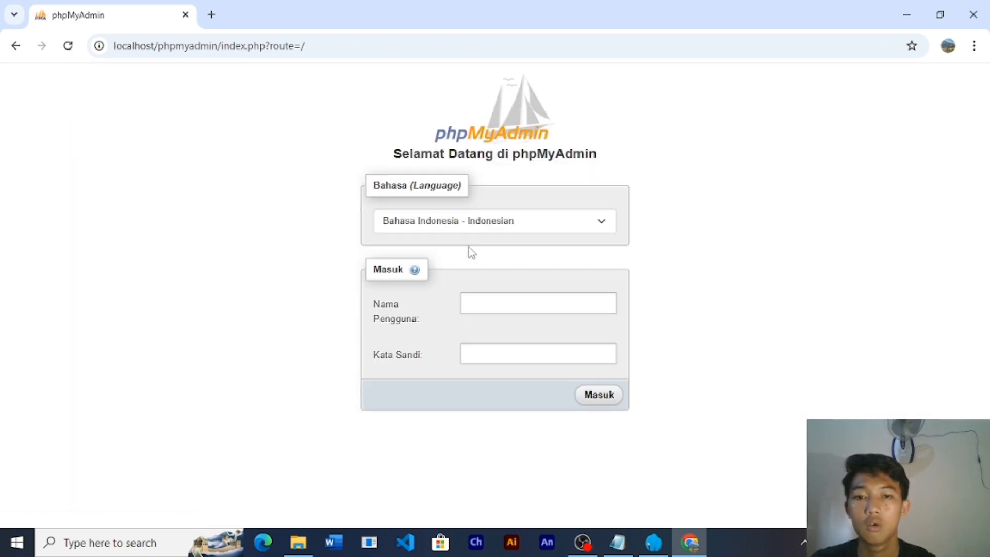
pyautogui.click(496, 302)
pyautogui.click(494, 303)
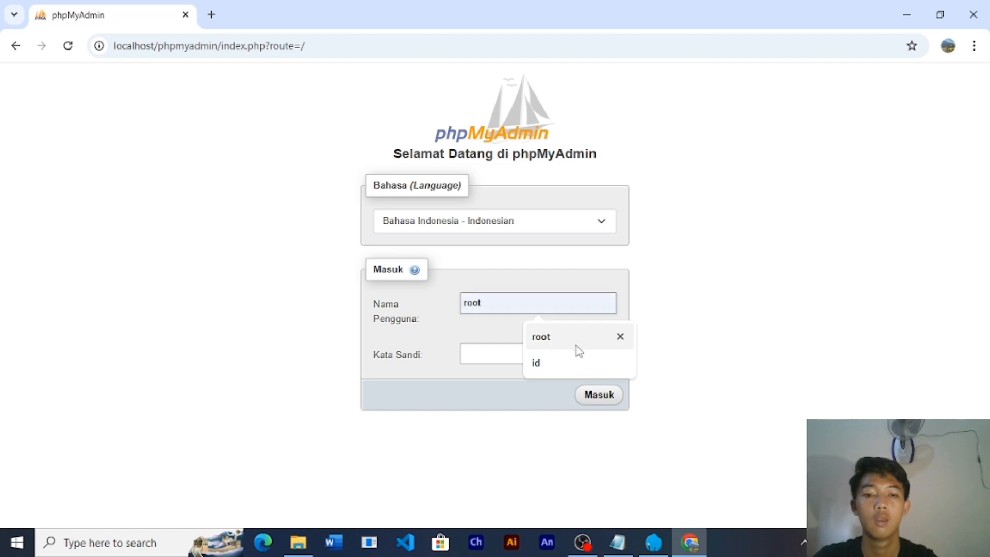
pyautogui.click(621, 362)
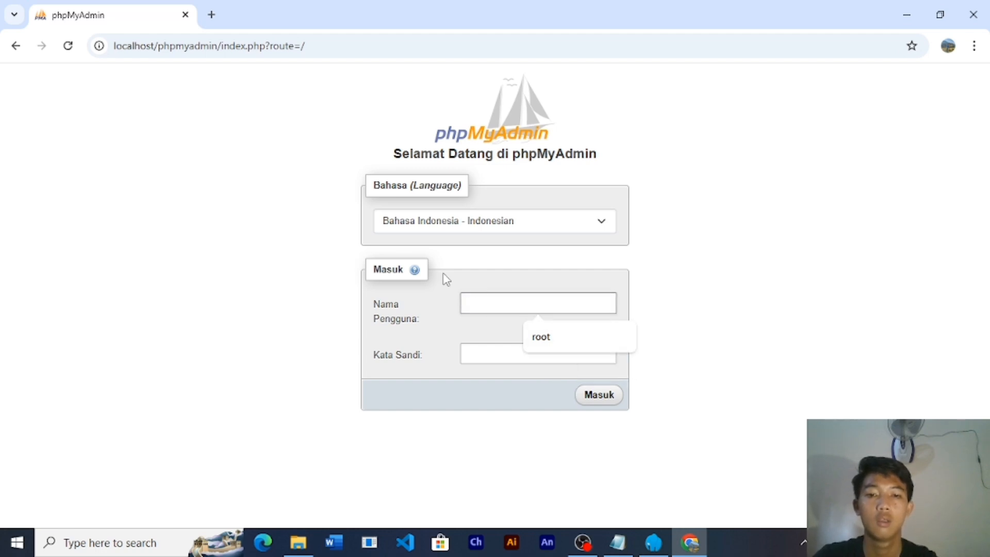
pyautogui.write('ada')
pyautogui.click(519, 360)
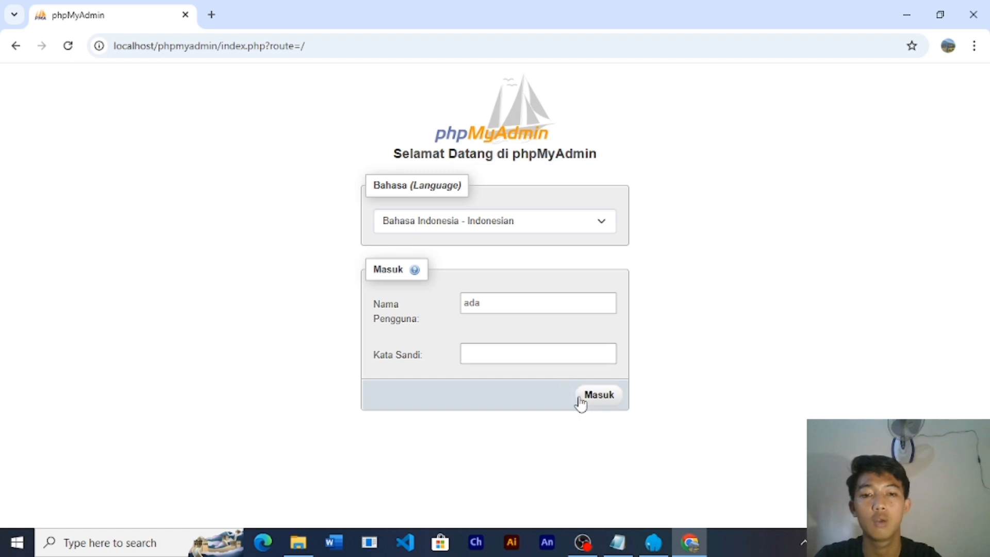
pyautogui.click(596, 398)
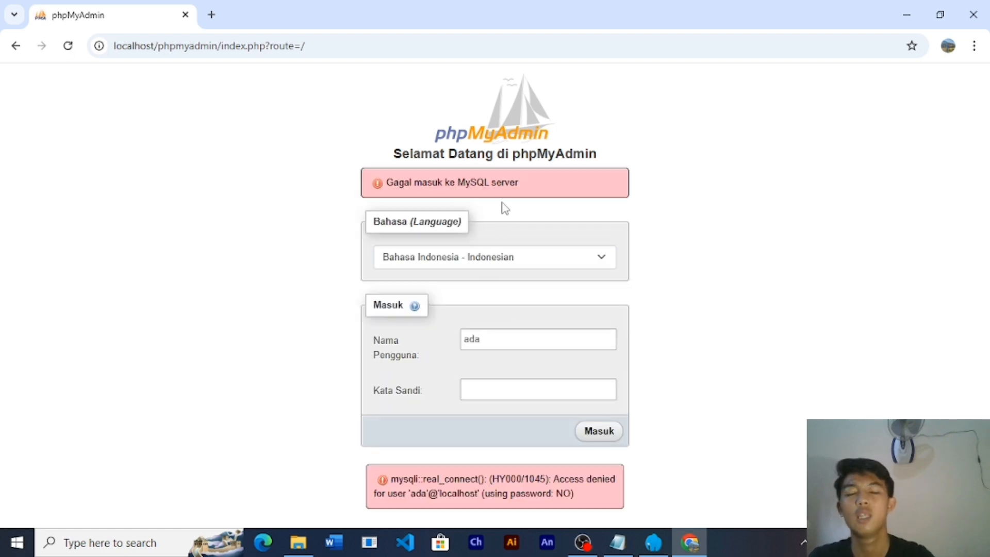
# - Enter ada's password and log in as ada
pyautogui.click(490, 388)
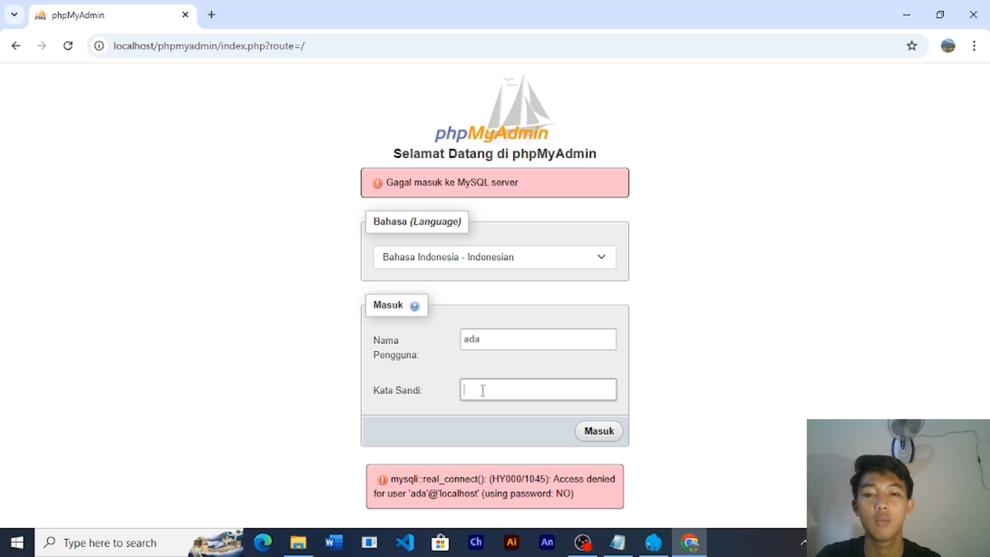
pyautogui.write('a')
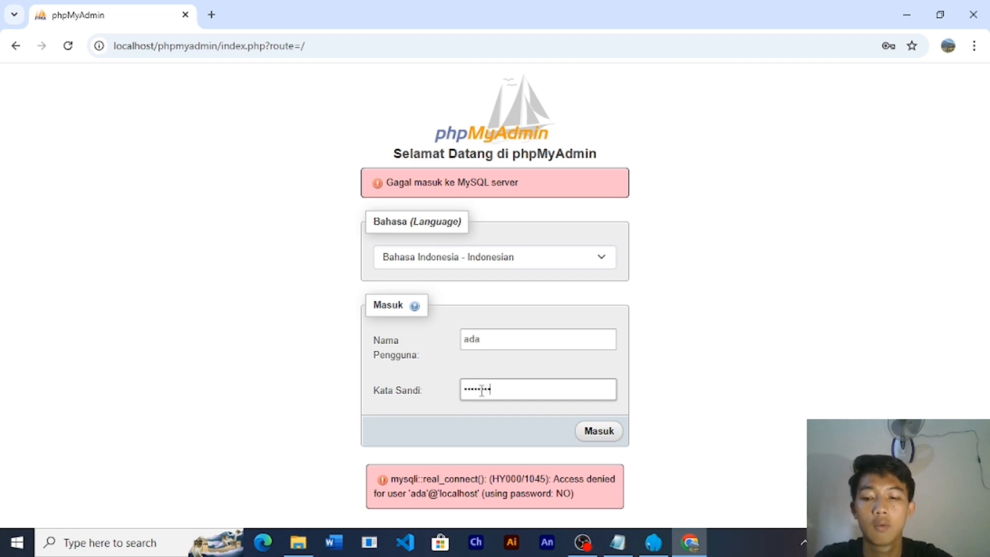
pyautogui.click(601, 431)
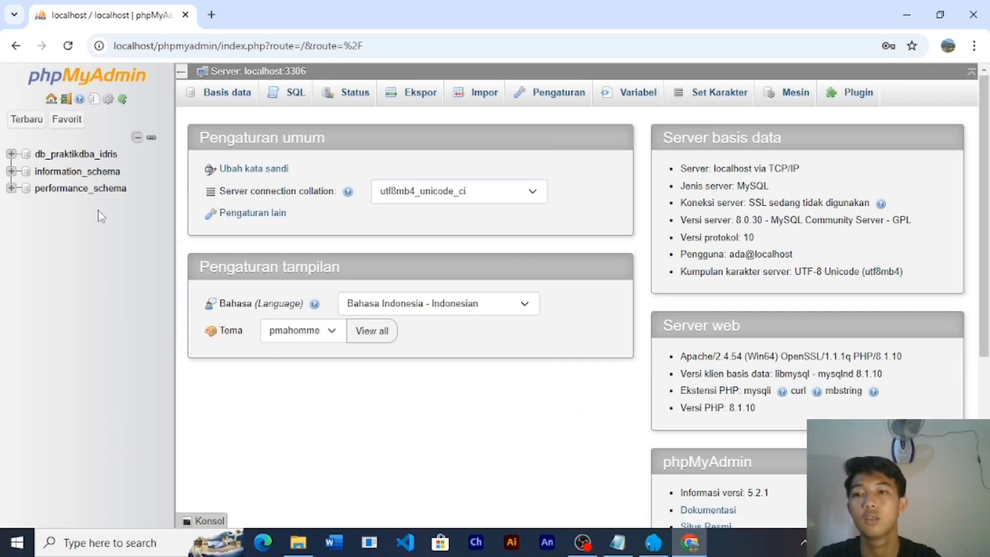
# - Expand db_praktikdba_idris, browse tb_barang's 9 rows, and open its insert-row form
pyautogui.click(12, 154)
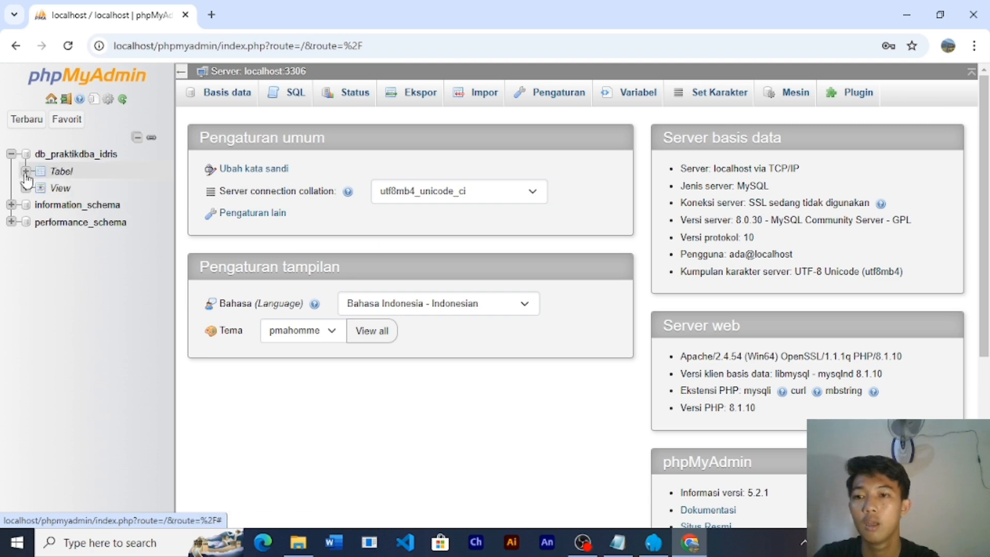
pyautogui.click(25, 172)
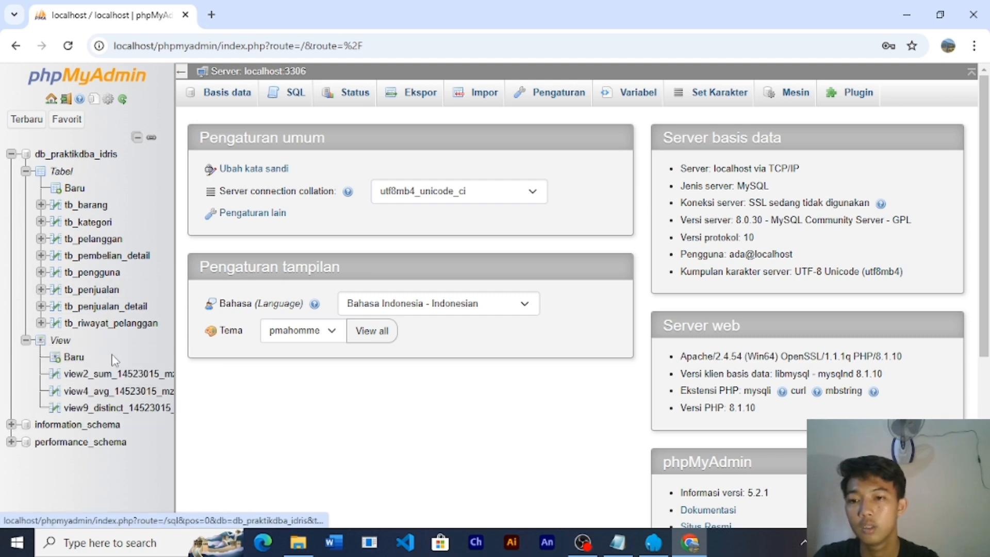
pyautogui.click(25, 341)
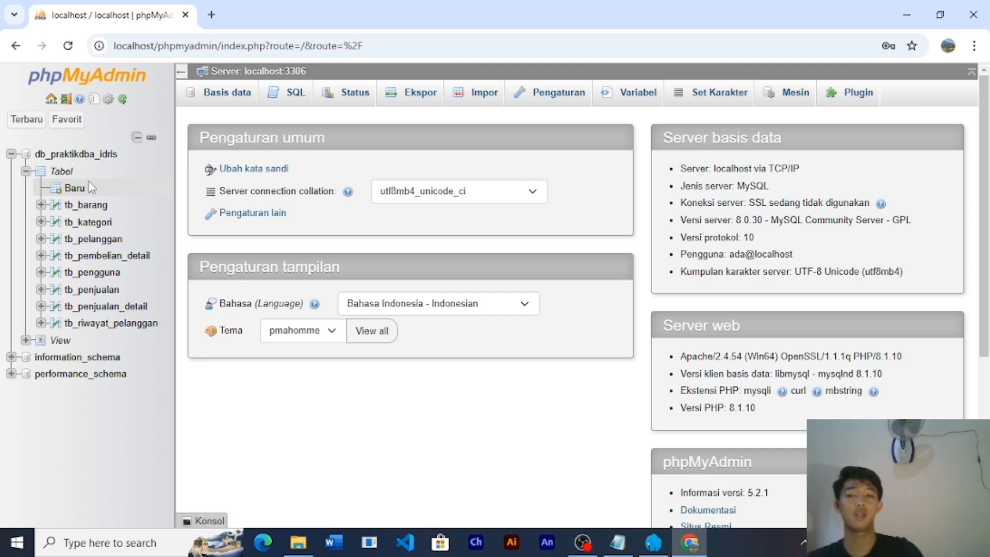
pyautogui.click(75, 154)
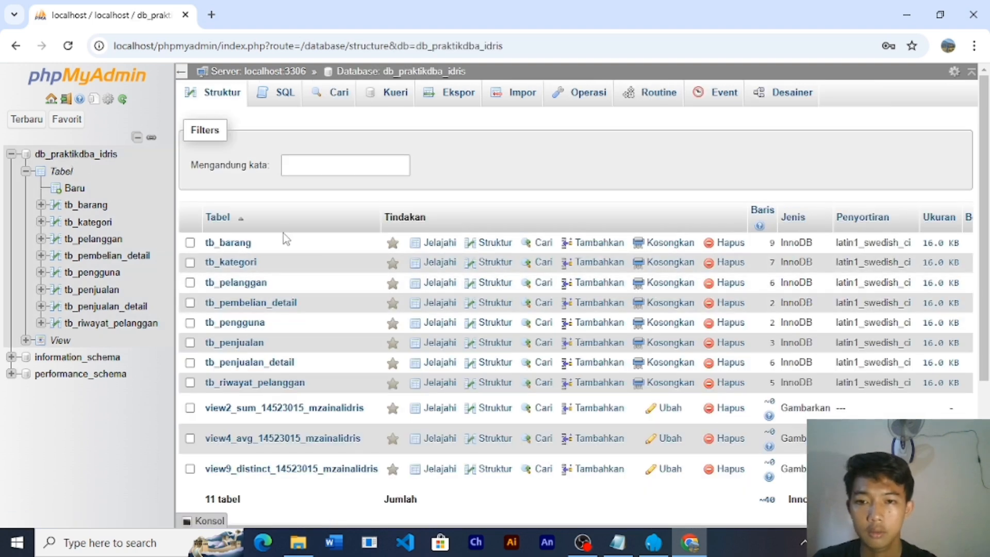
pyautogui.click(203, 244)
pyautogui.click(190, 242)
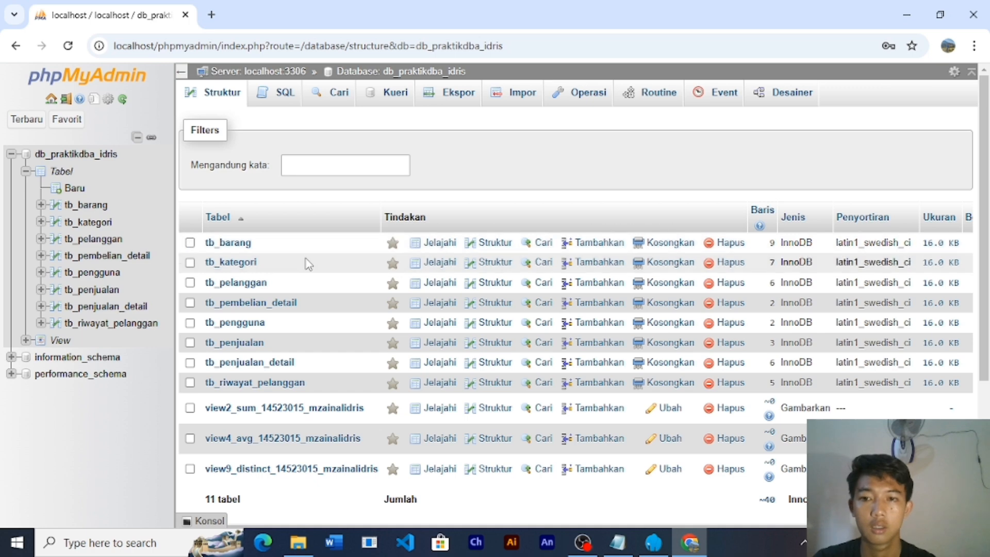
pyautogui.click(238, 247)
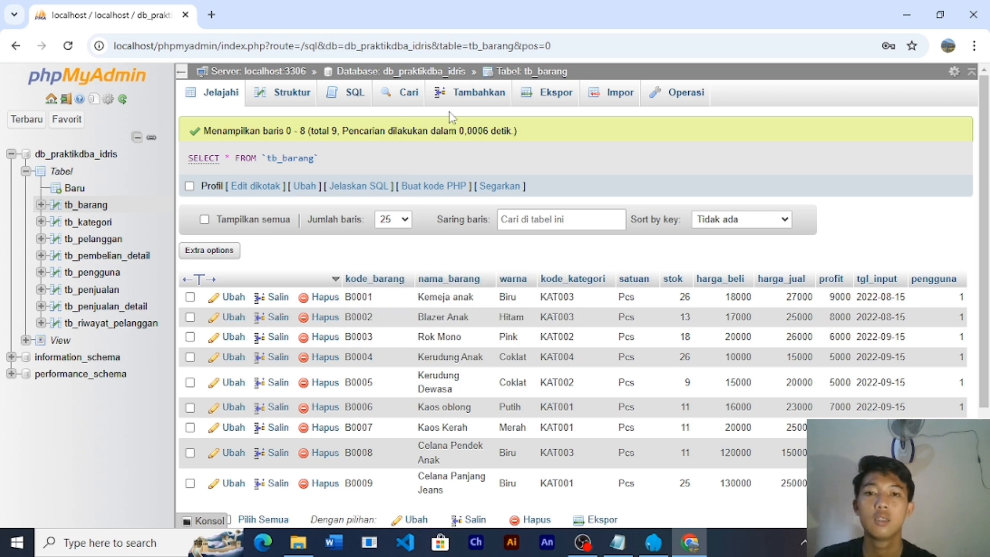
pyautogui.click(468, 98)
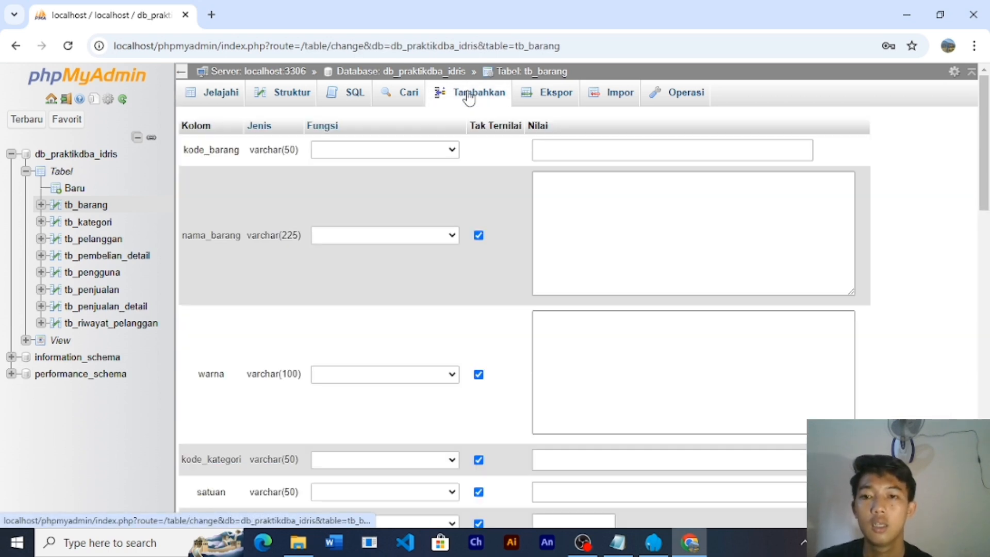
# - Enter kode_barang B00028, nama_barang 'botol minum' and warna 'abu'
pyautogui.click(557, 155)
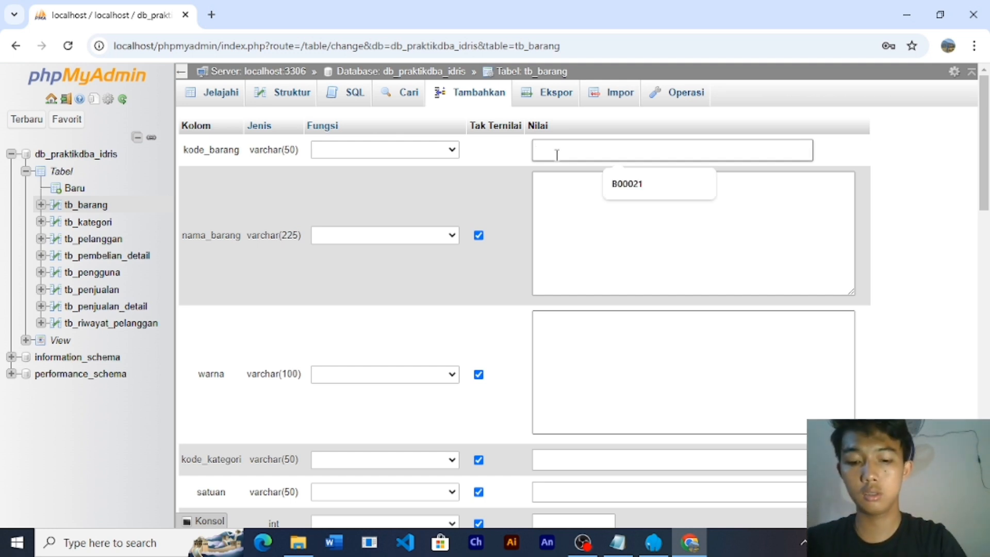
pyautogui.write('B000')
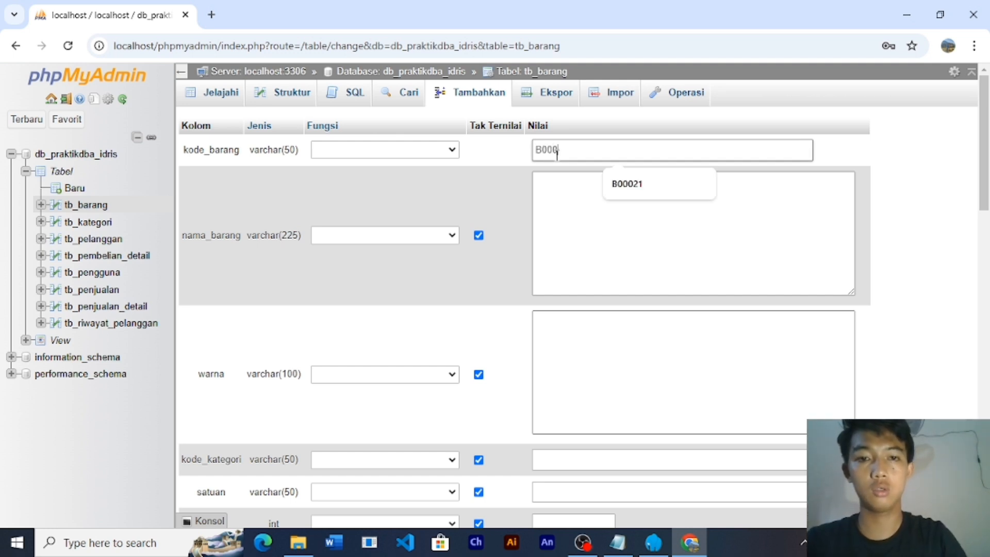
pyautogui.write('28')
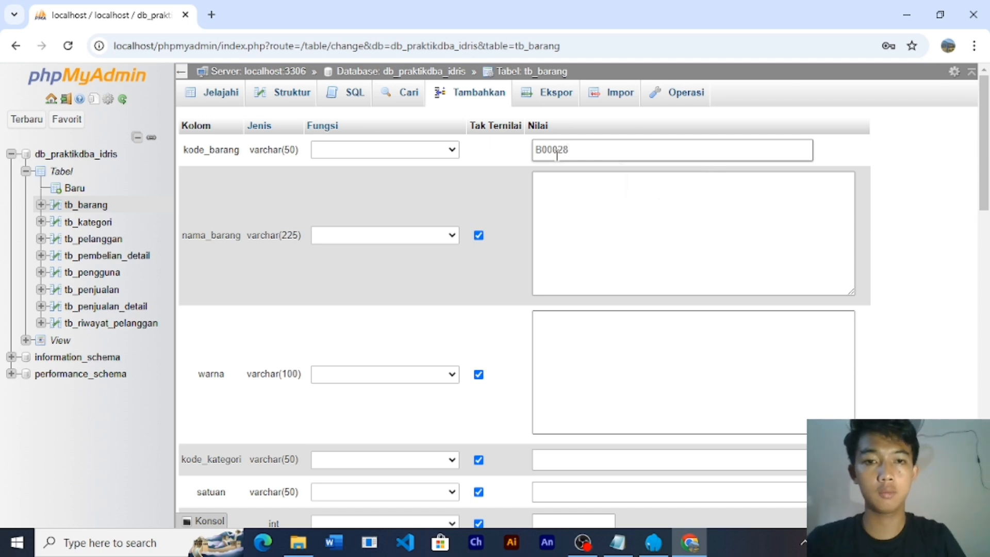
pyautogui.click(576, 188)
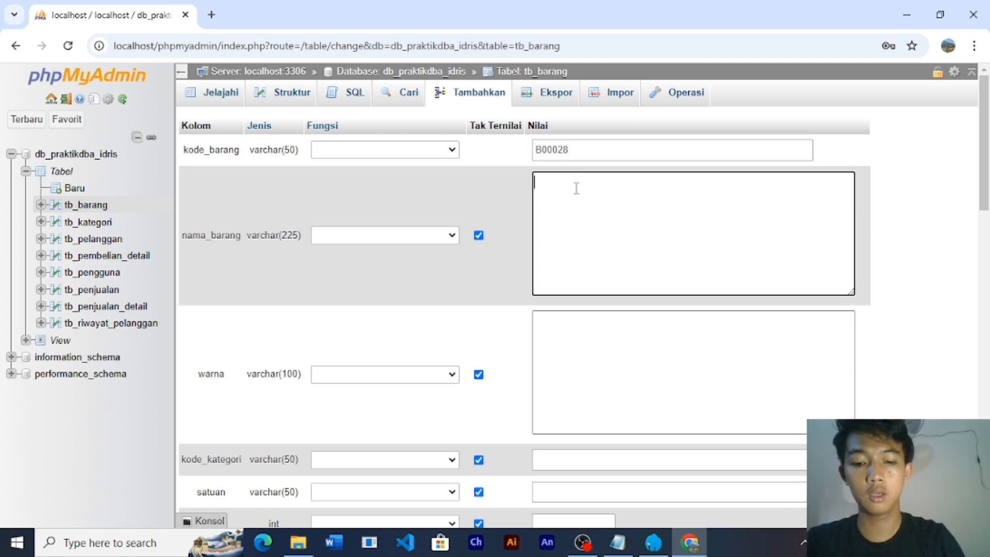
pyautogui.write('mobil')
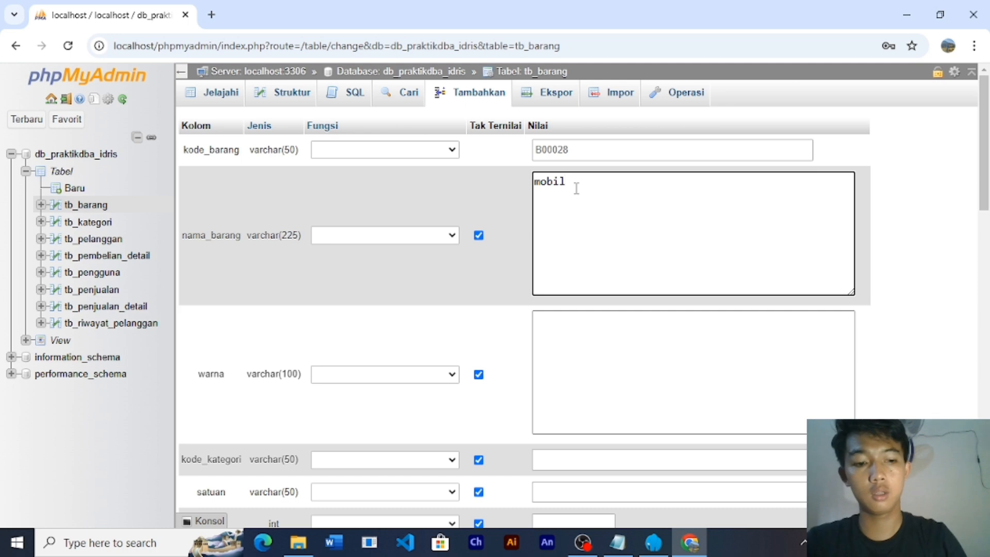
pyautogui.press('BackSpace')
pyautogui.press('BackSpace')
pyautogui.write('lam')
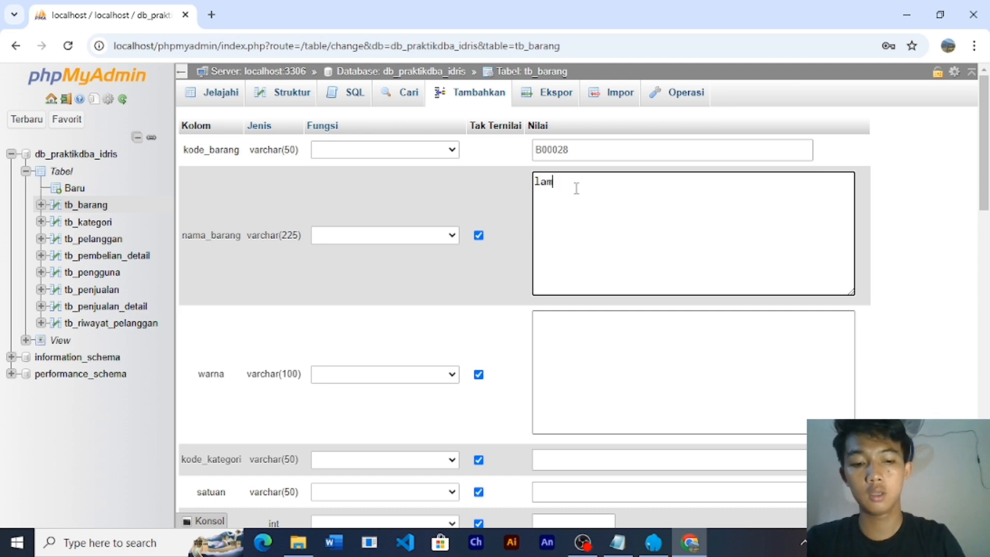
pyautogui.press('BackSpace')
pyautogui.press('BackSpace')
pyautogui.press('BackSpace')
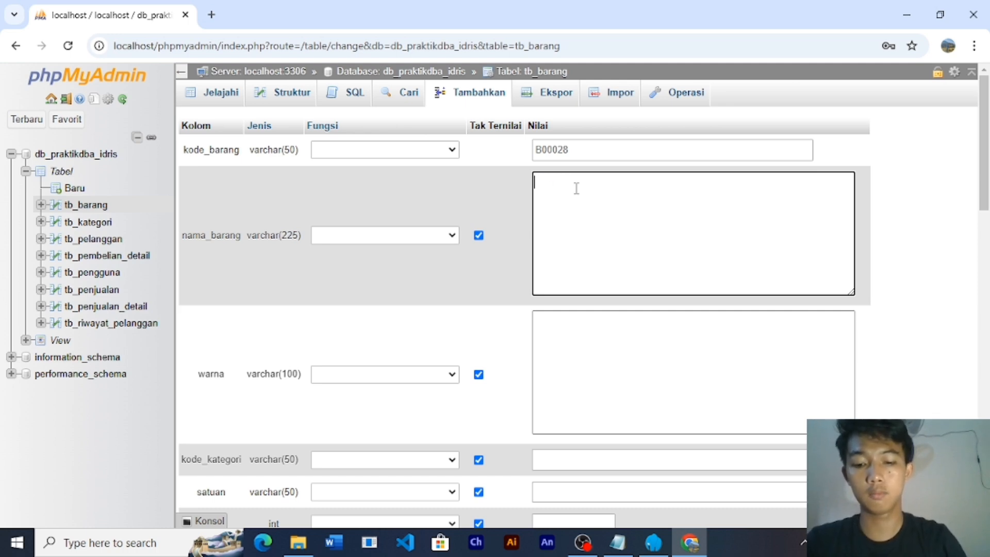
pyautogui.write('buku i')
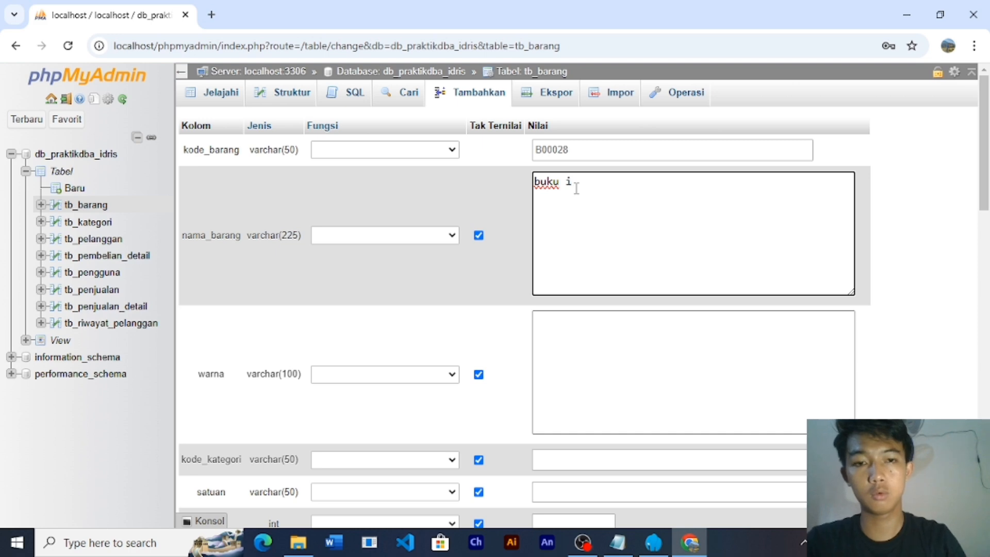
pyautogui.press('BackSpace')
pyautogui.press('BackSpace')
pyautogui.press('BackSpace')
pyautogui.press('BackSpace')
pyautogui.press('BackSpace')
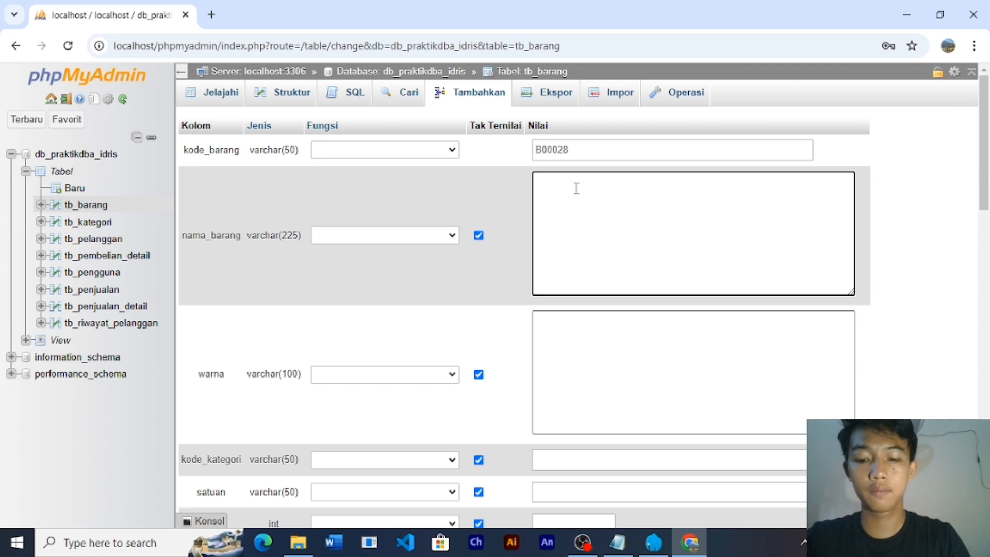
pyautogui.write('botol')
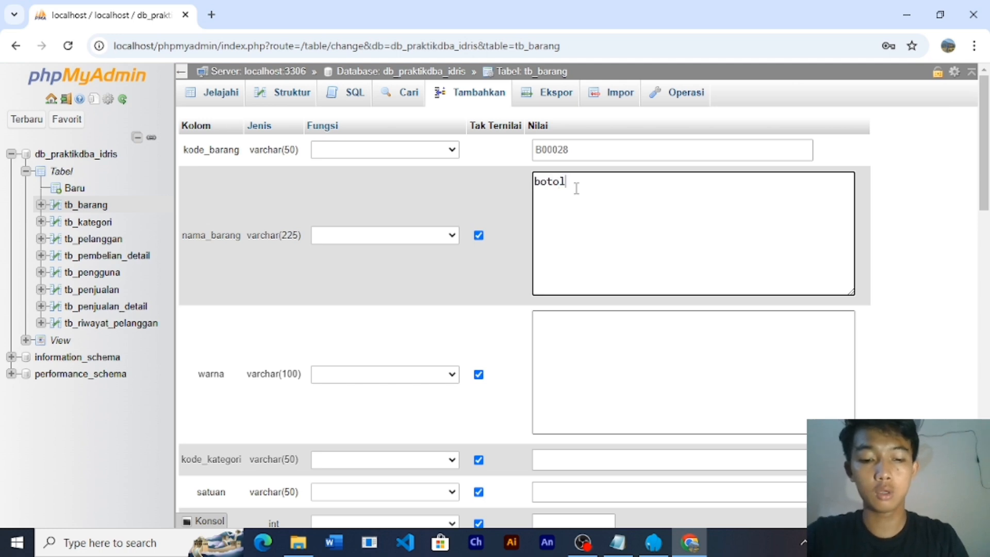
pyautogui.write(' minum')
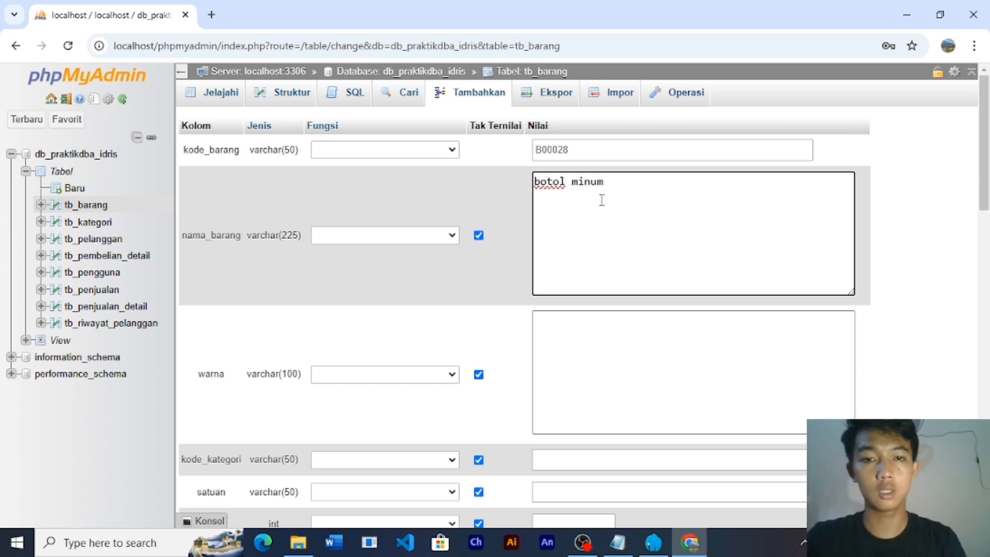
pyautogui.click(576, 336)
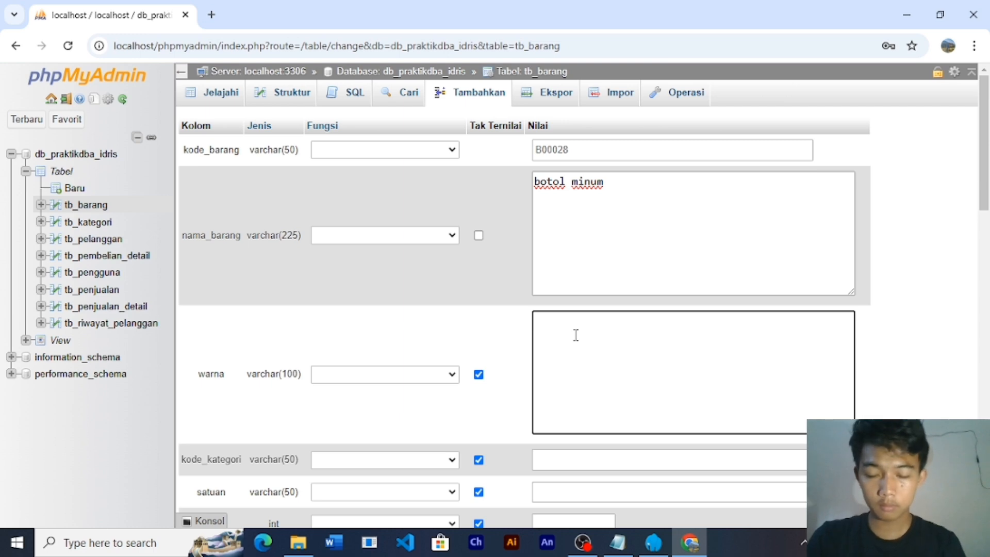
pyautogui.write('abu')
# - Set kode_kategori K0023, satuan Pcs, stok 21, harga_beli 13000, harga_jual 17000, profit 4000
pyautogui.scroll(-3, 555, 348)
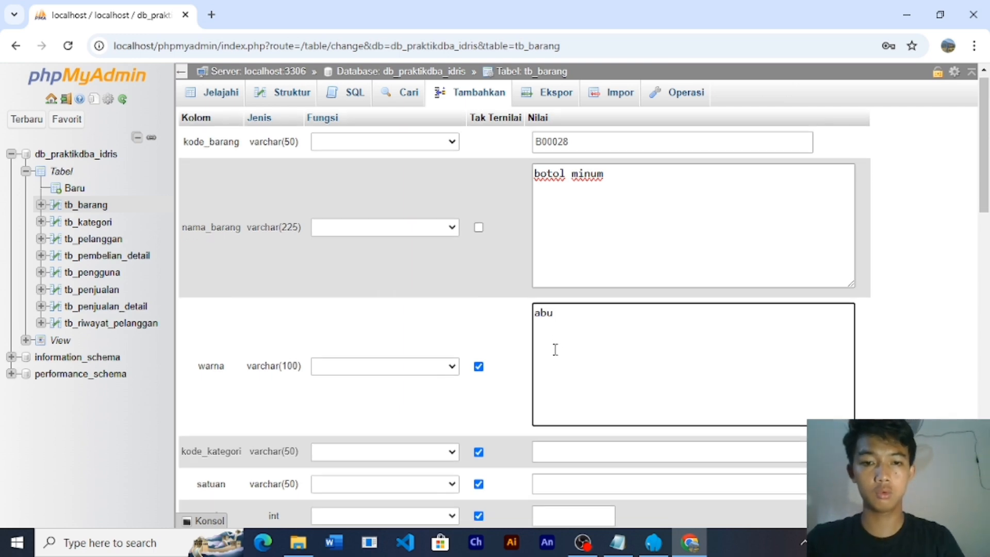
pyautogui.scroll(-2, 556, 349)
pyautogui.click(551, 243)
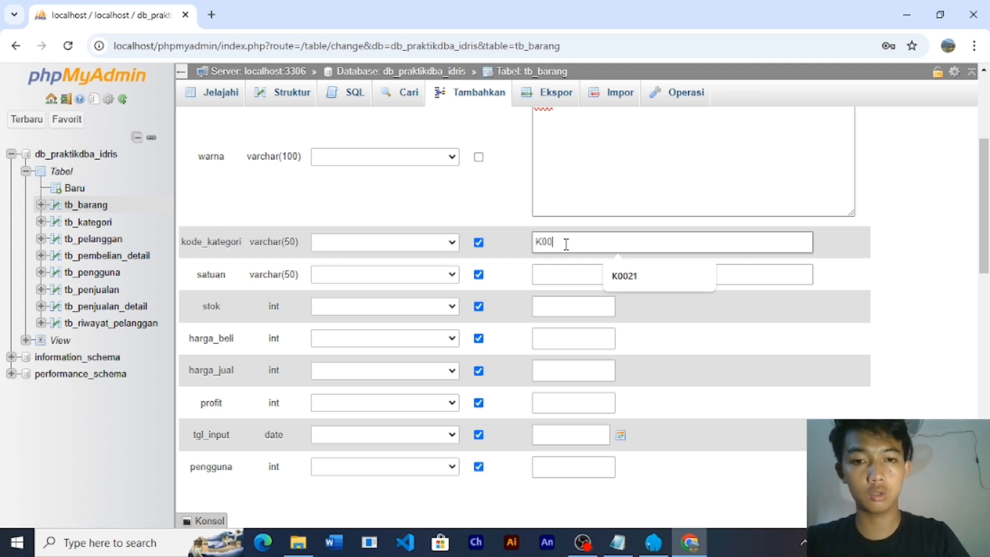
pyautogui.write('K002')
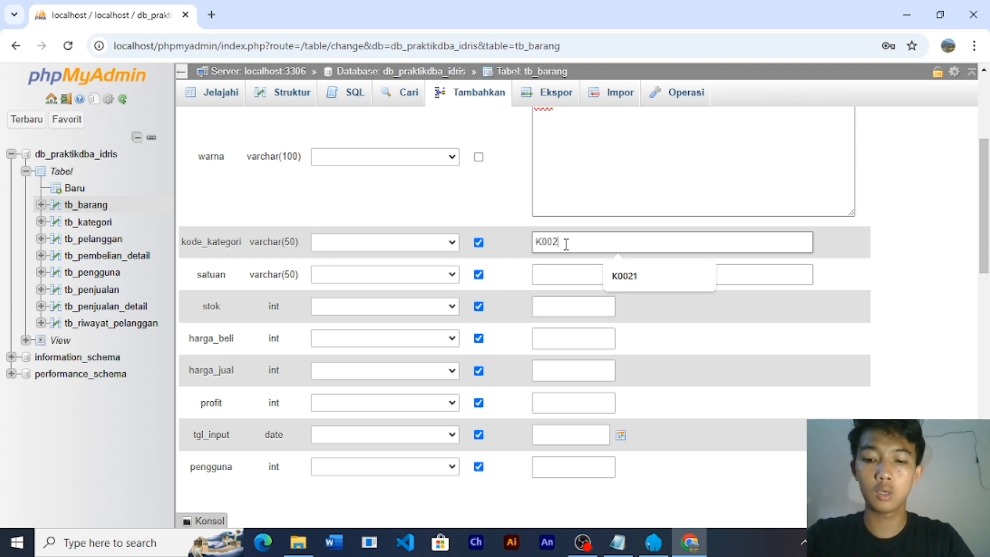
pyautogui.write('3')
pyautogui.click(556, 274)
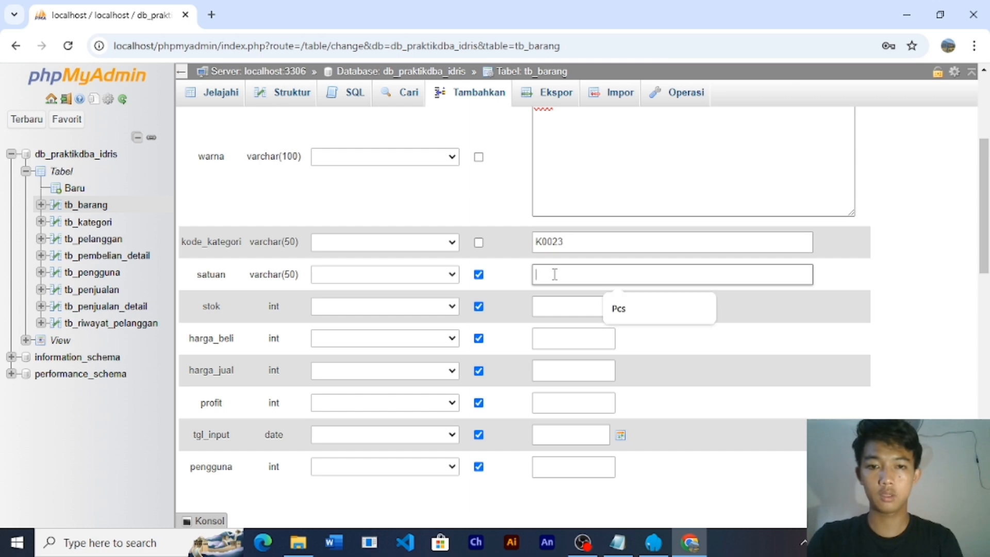
pyautogui.click(632, 309)
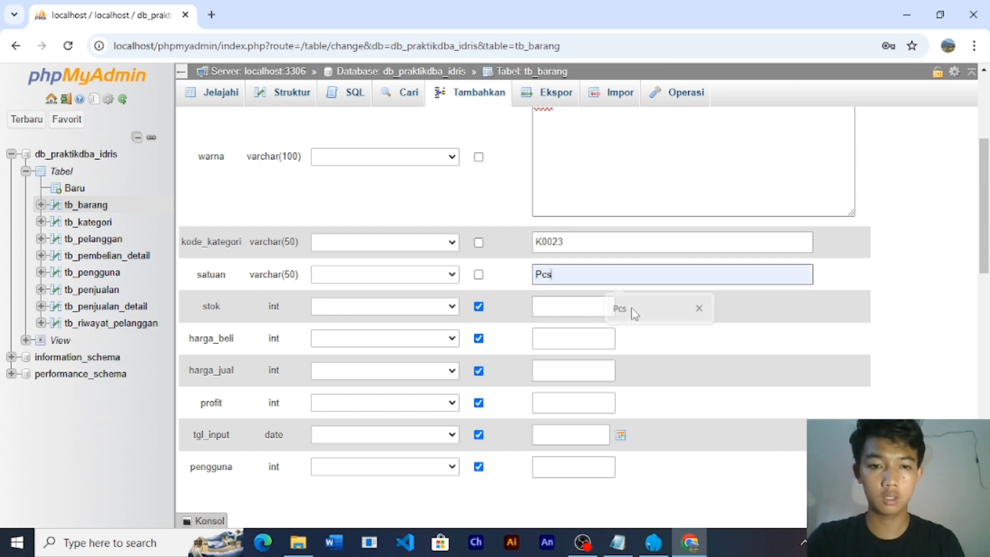
pyautogui.click(580, 306)
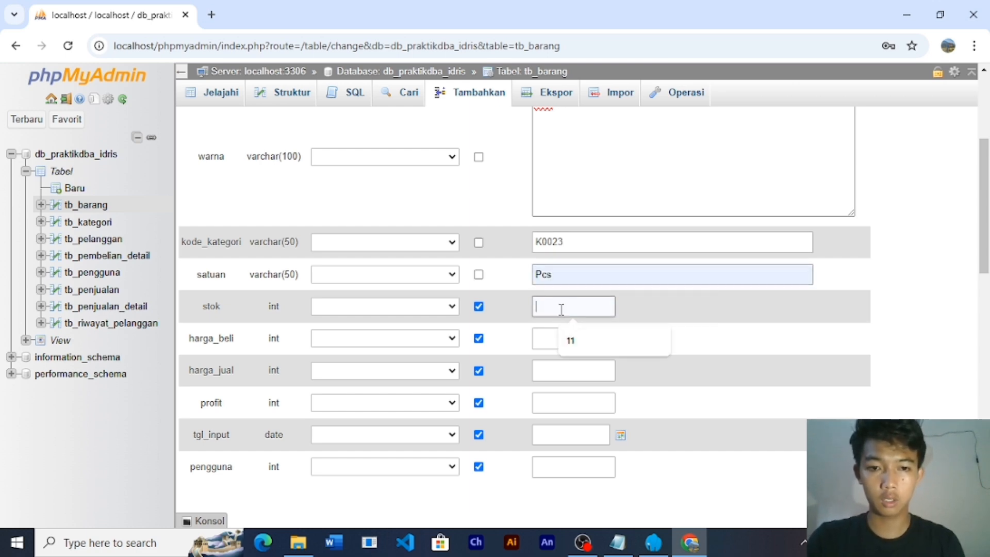
pyautogui.write('21')
pyautogui.click(557, 337)
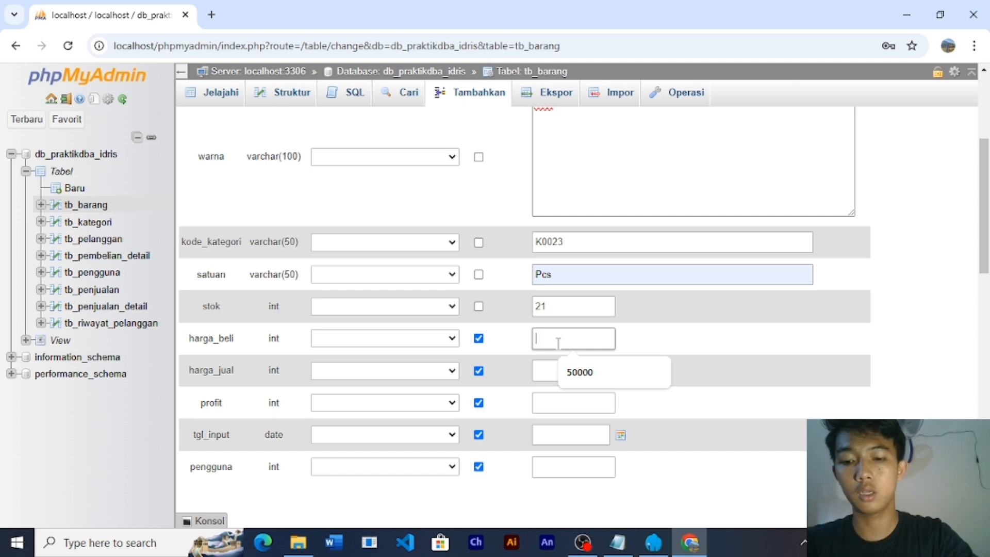
pyautogui.write('1300')
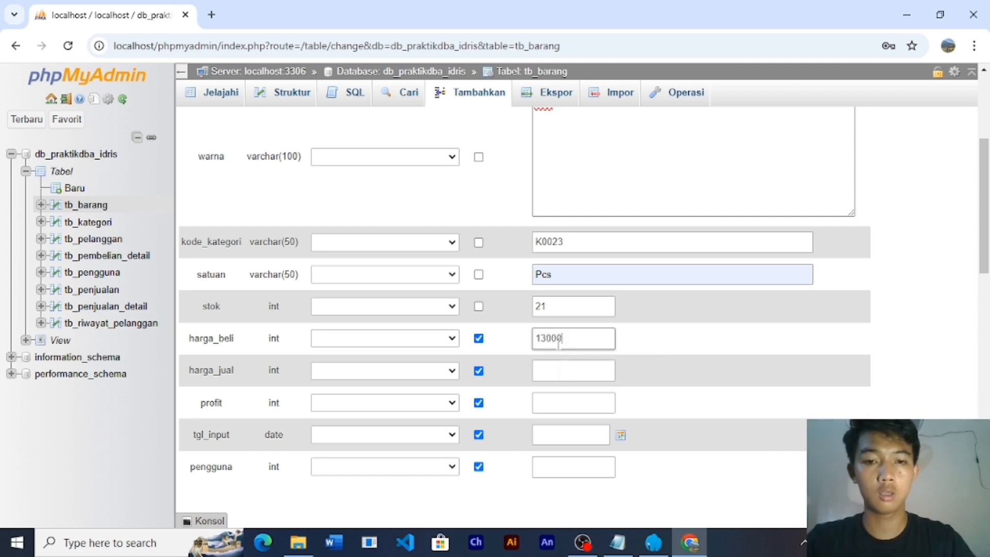
pyautogui.write('0')
pyautogui.click(547, 369)
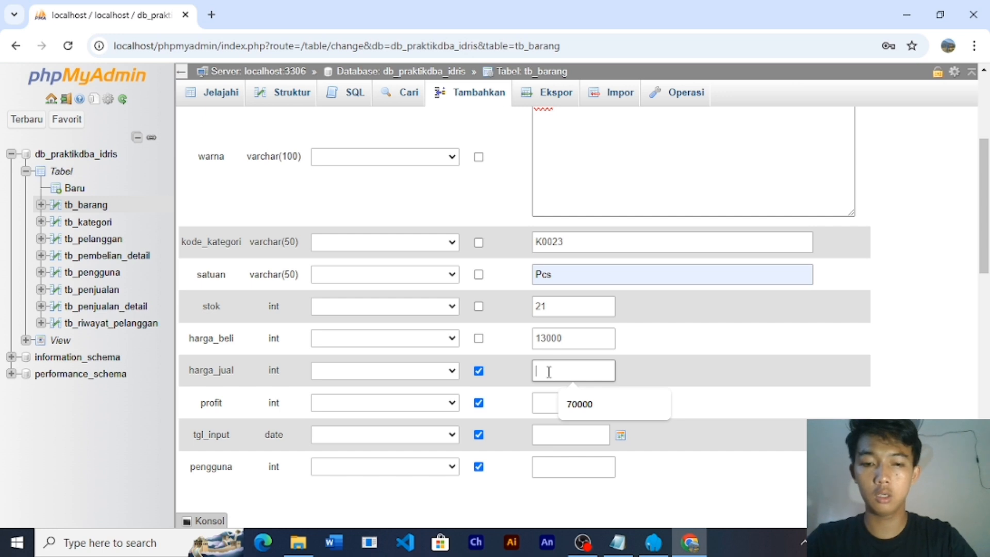
pyautogui.write('17')
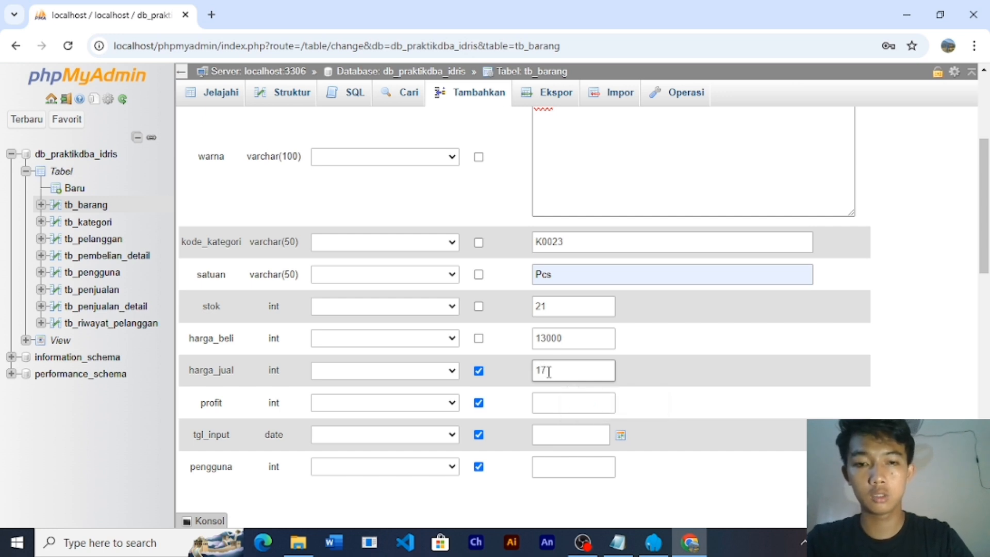
pyautogui.write('000')
pyautogui.click(555, 404)
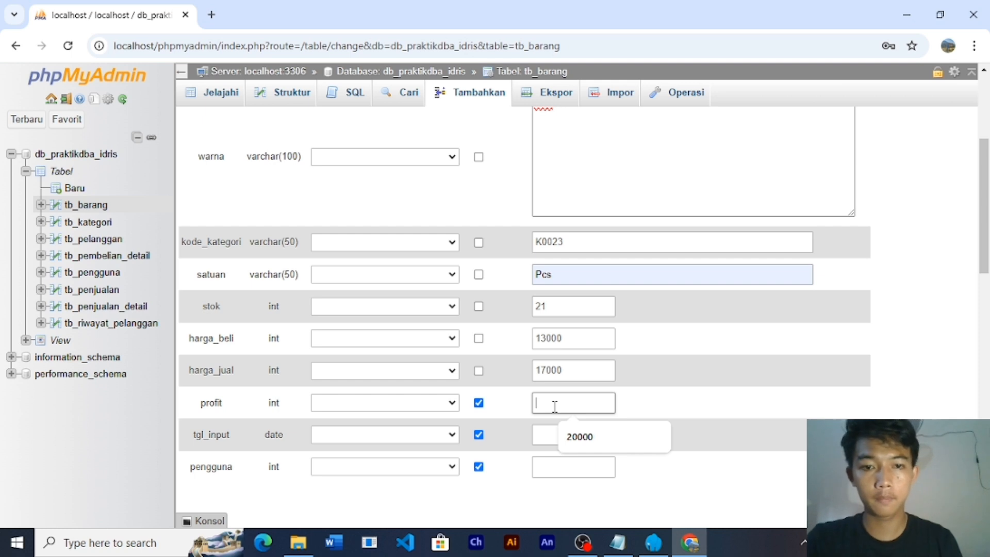
pyautogui.write('4000')
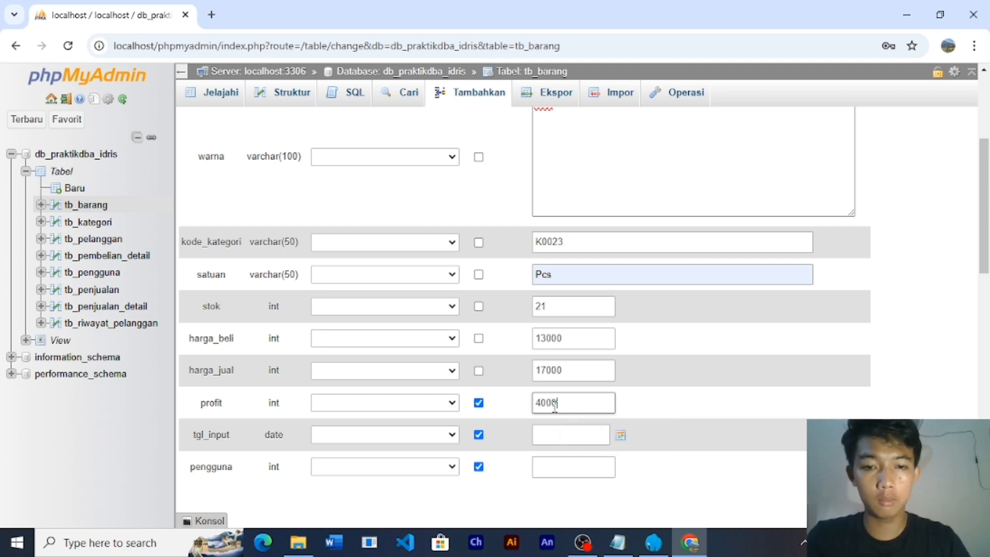
# - Pick tgl_input 2025-01-09, set pengguna to 1, and insert the row
pyautogui.scroll(-3, 575, 400)
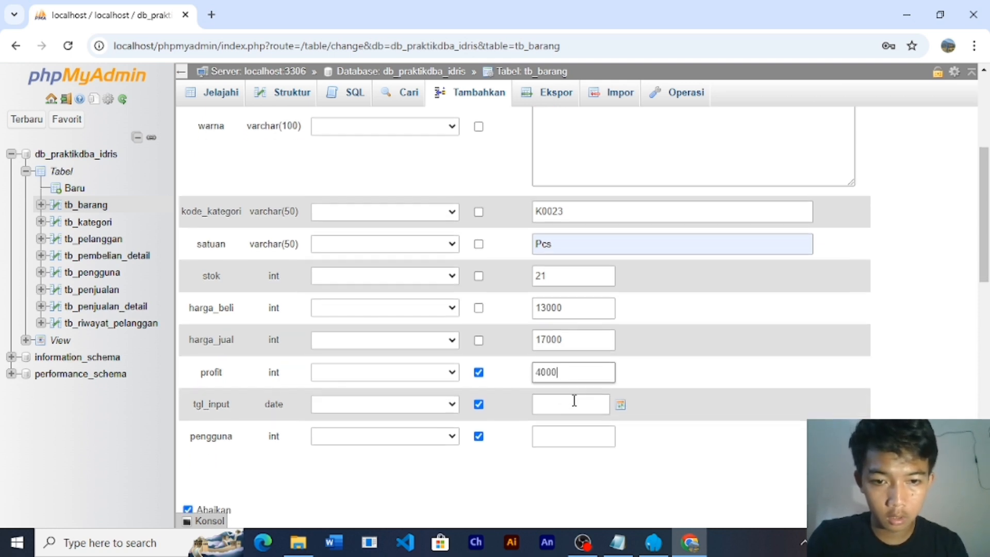
pyautogui.click(553, 277)
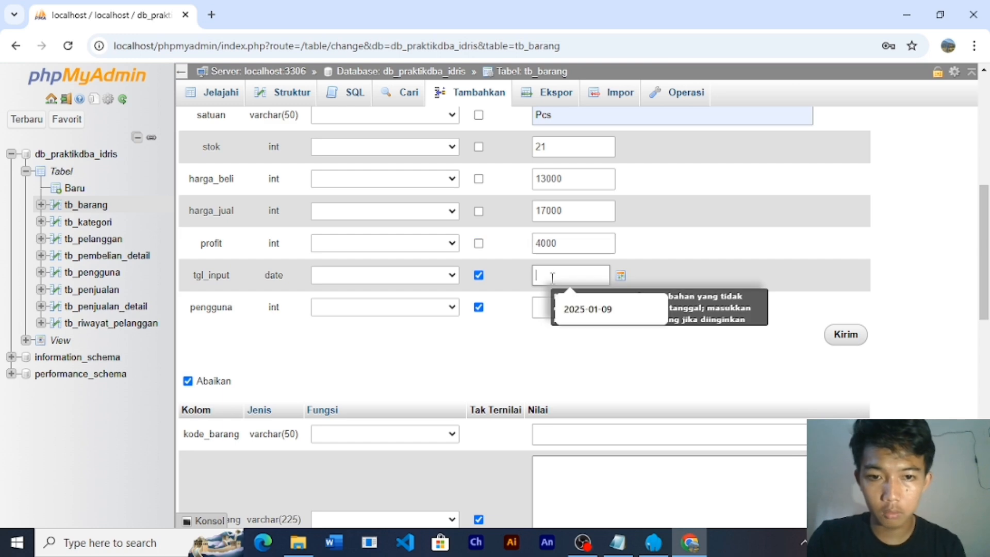
pyautogui.click(621, 277)
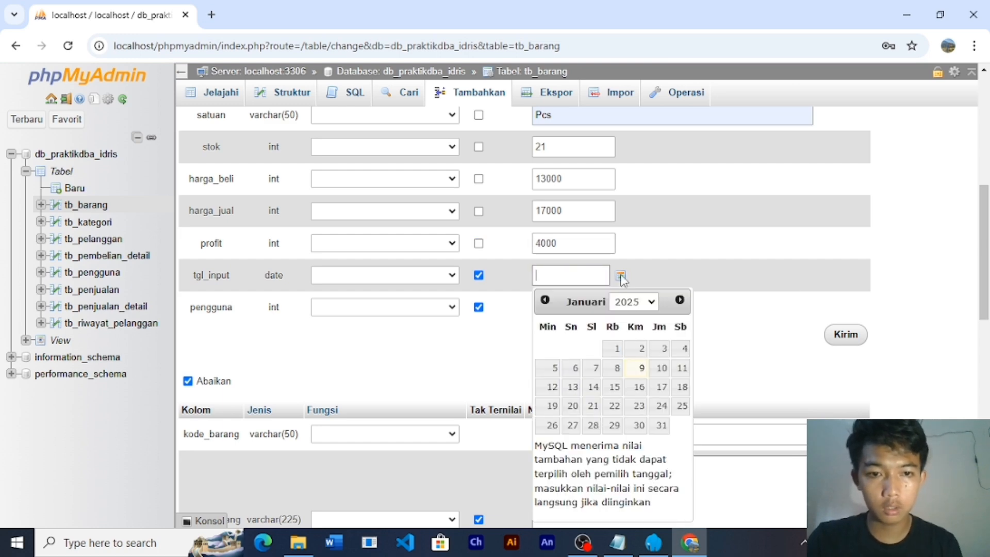
pyautogui.click(643, 371)
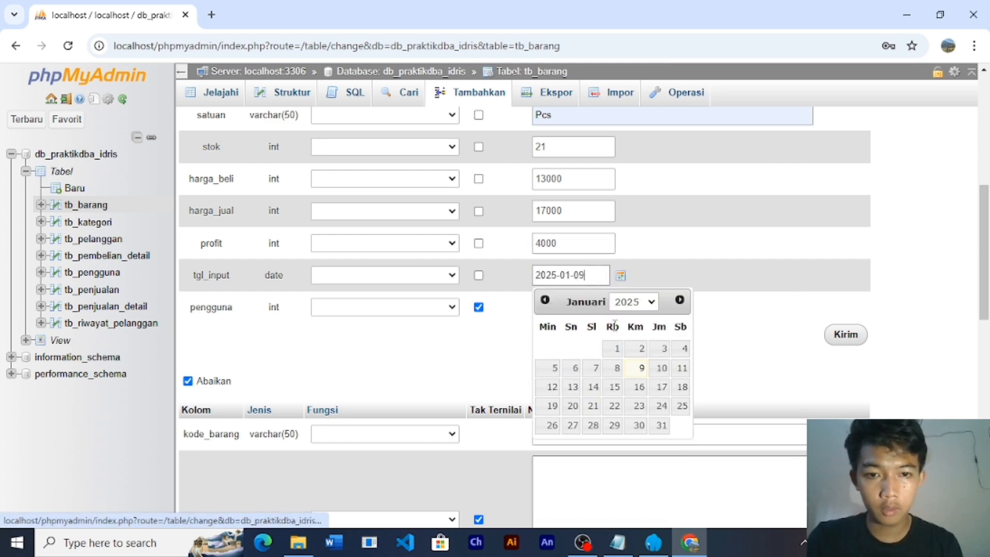
pyautogui.click(744, 311)
pyautogui.click(555, 303)
pyautogui.click(556, 309)
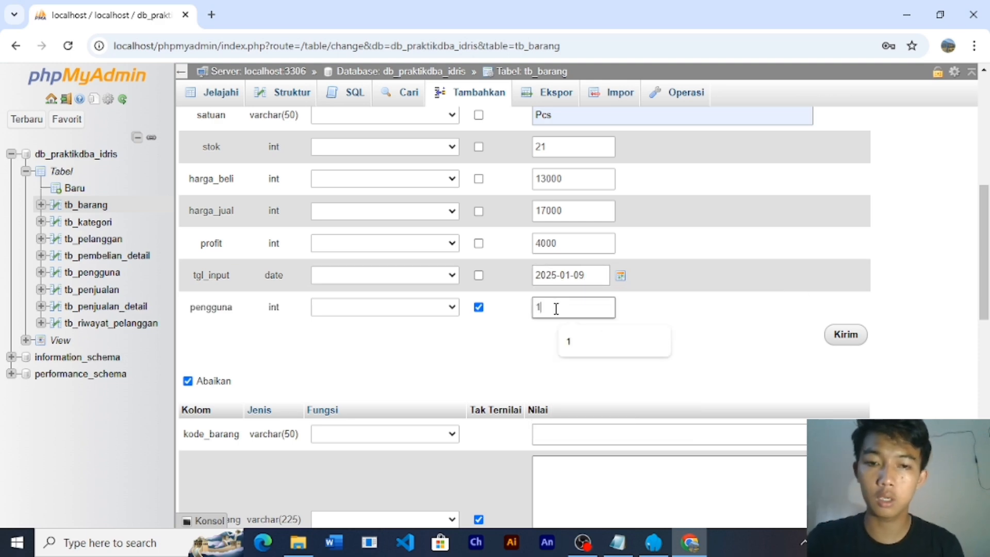
pyautogui.click(845, 342)
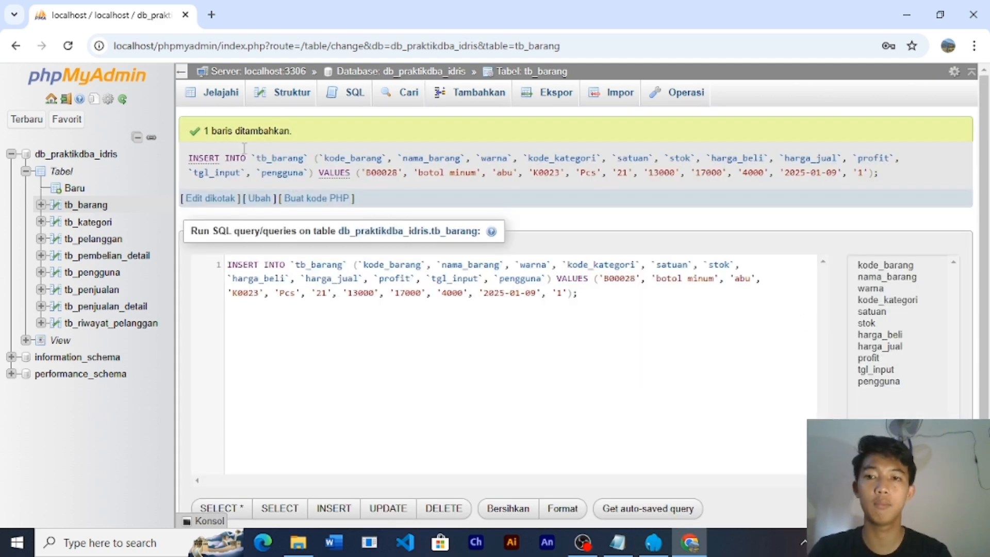
# - Browse the tb_barang rows and tick the new B00028 'botol minum' row
pyautogui.click(85, 206)
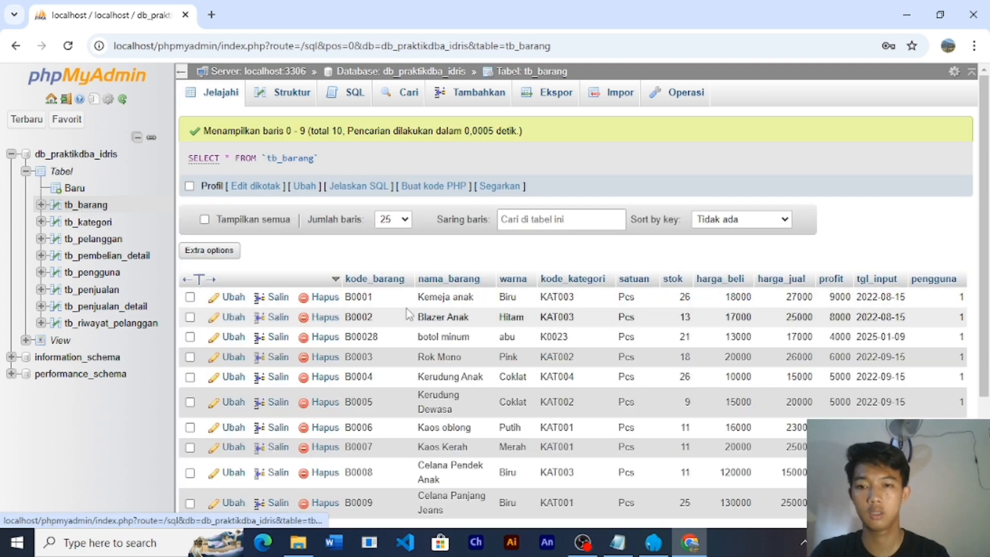
pyautogui.scroll(-2, 408, 313)
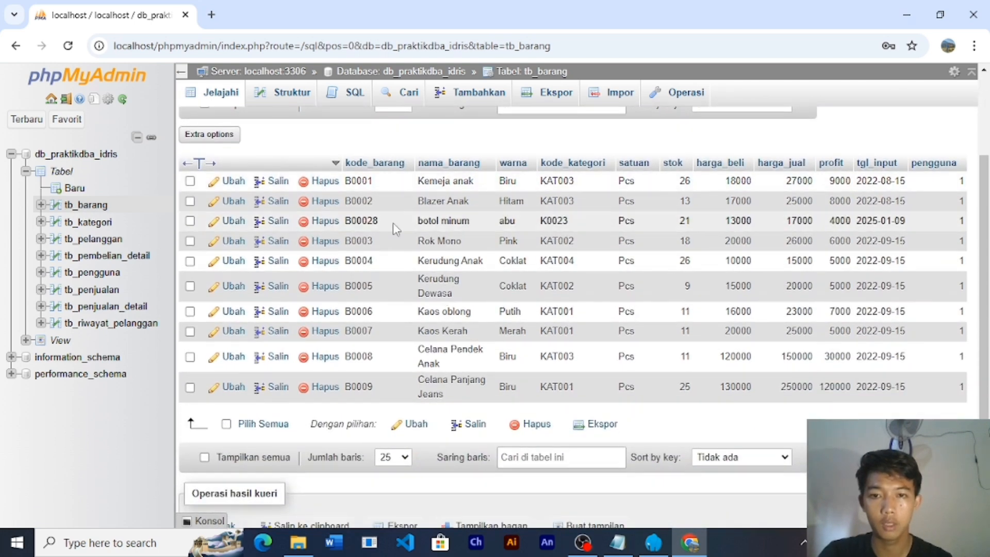
pyautogui.click(191, 224)
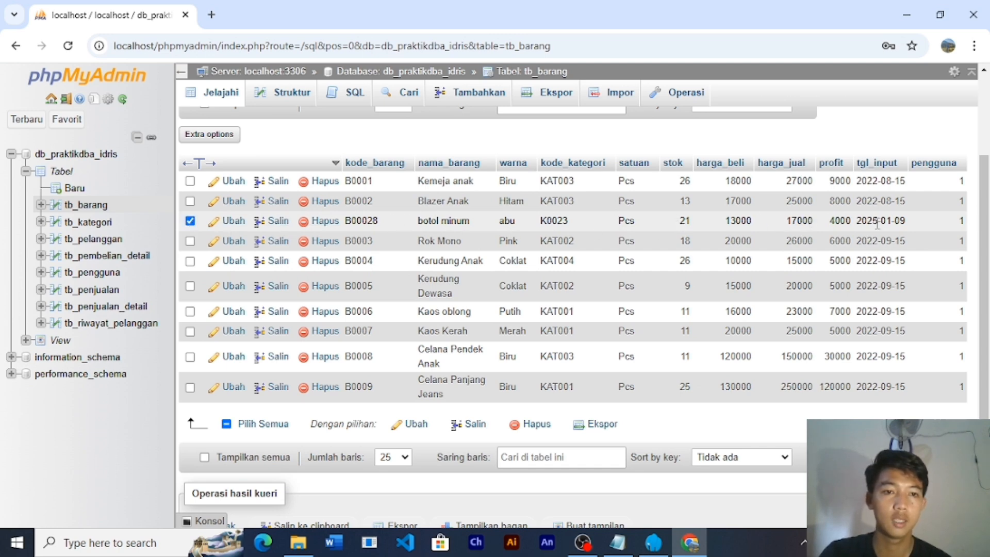
pyautogui.click(191, 224)
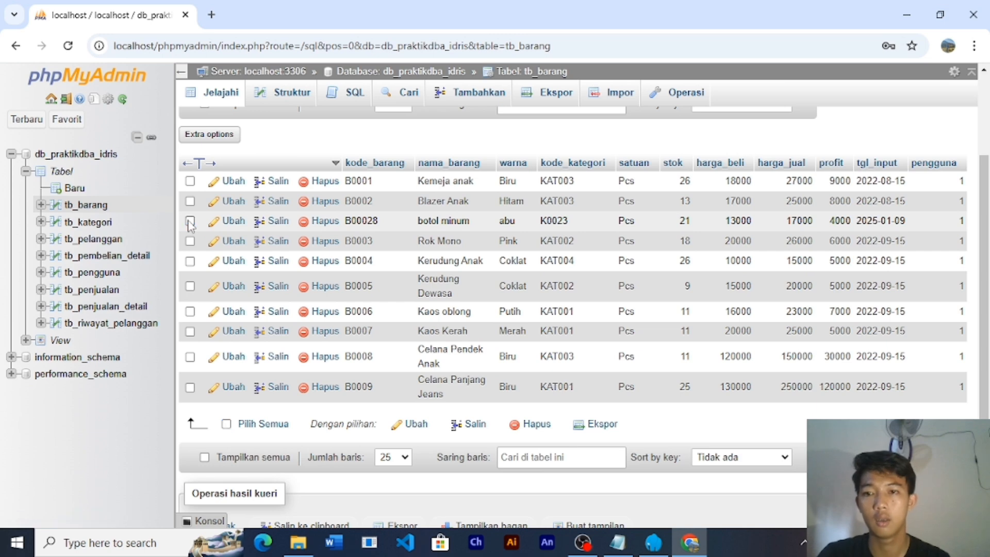
pyautogui.click(319, 221)
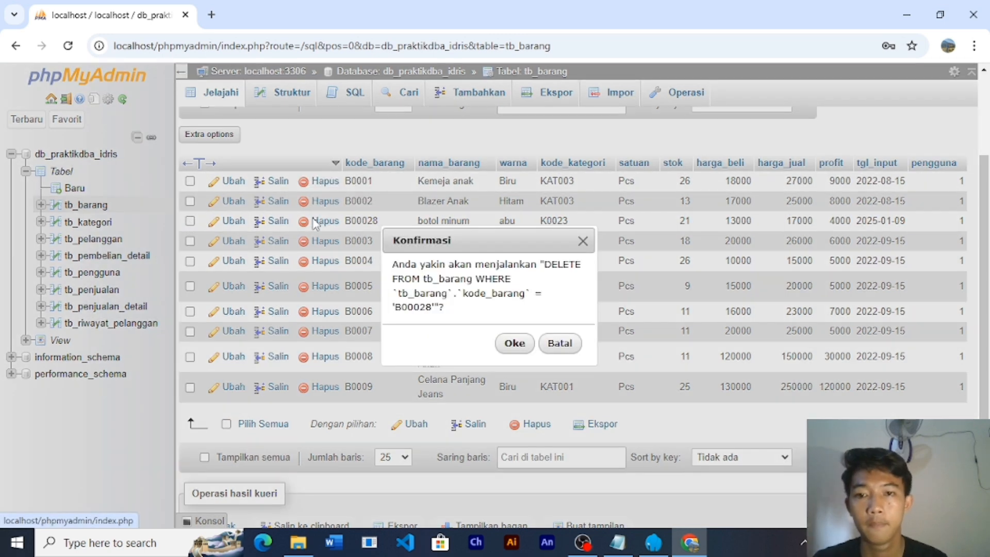
pyautogui.click(583, 241)
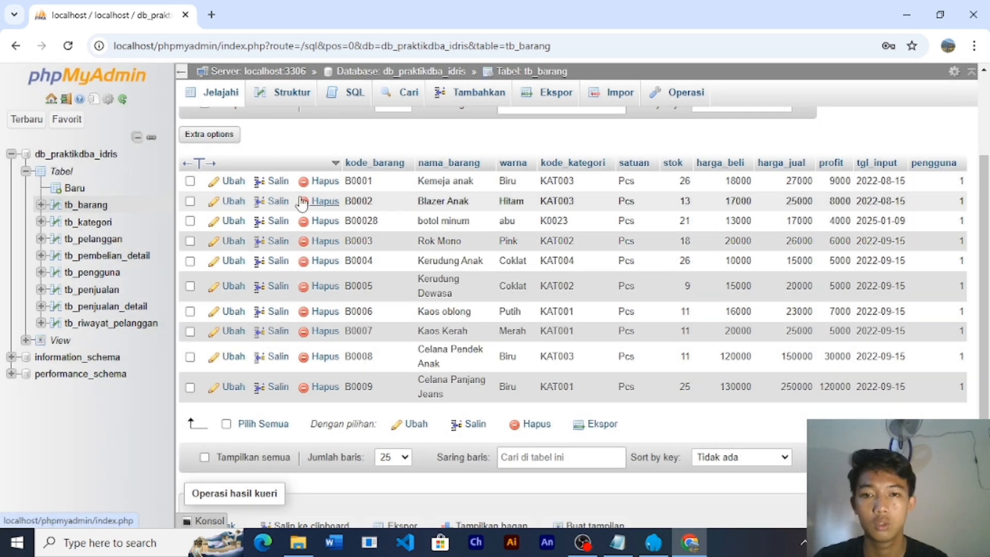
pyautogui.click(317, 201)
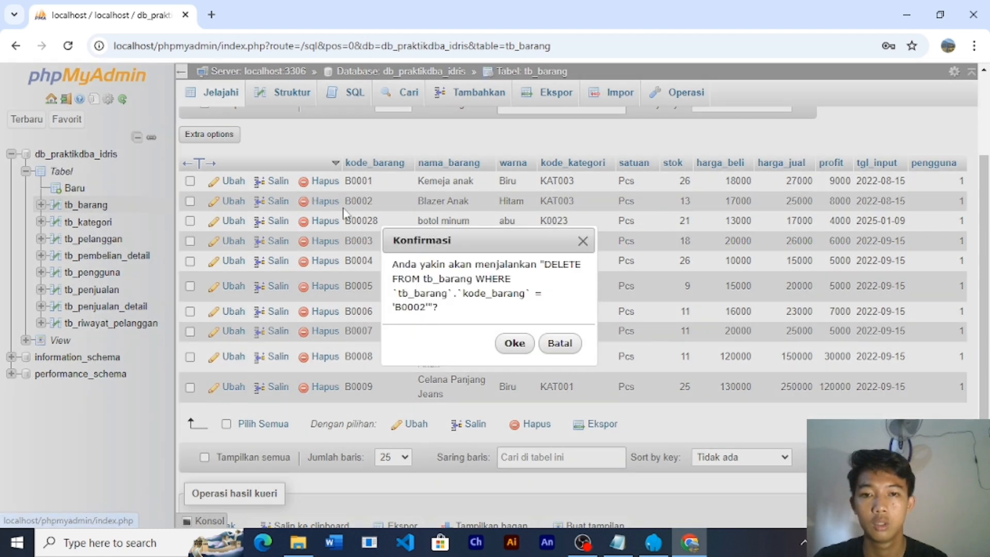
pyautogui.click(515, 344)
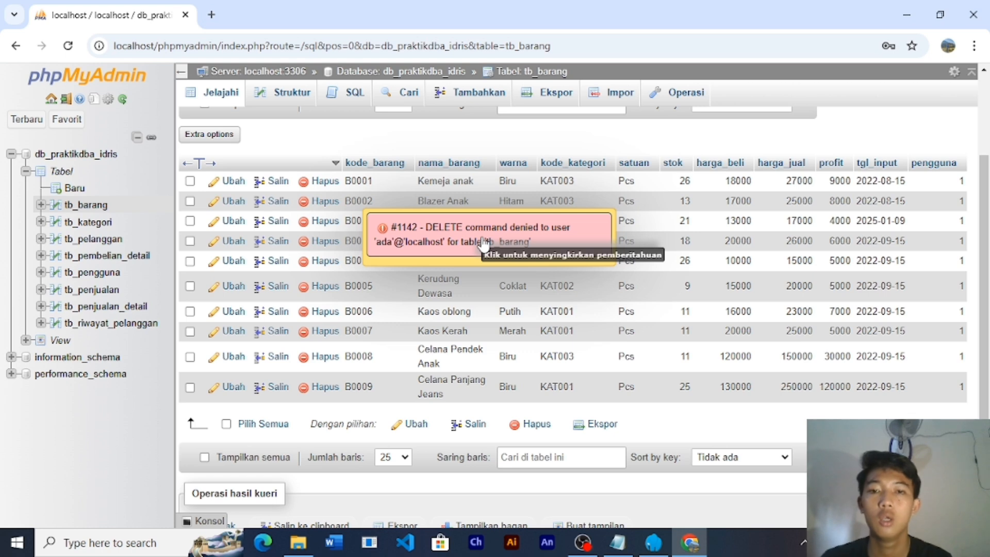
pyautogui.click(466, 227)
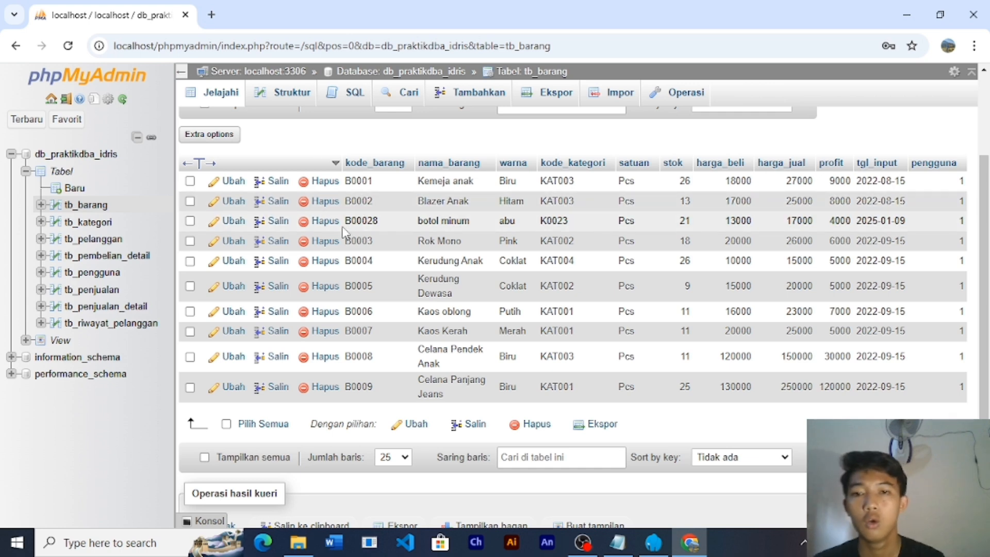
# - Try changing item code B0002 to B00023 and dismiss the #1142 UPDATE-denied error
pyautogui.doubleClick(367, 200)
pyautogui.press('BackSpace')
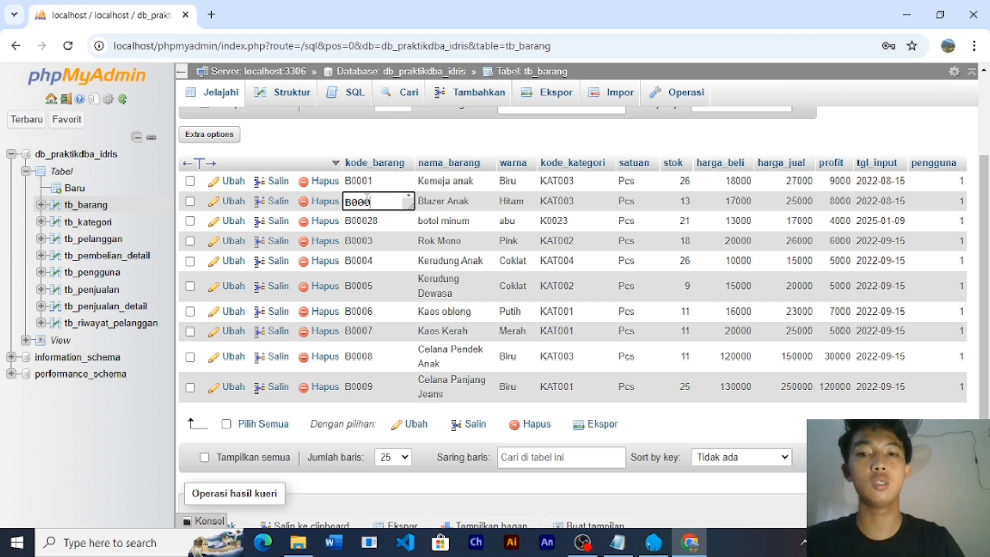
pyautogui.press('BackSpace')
pyautogui.press('BackSpace')
pyautogui.press('BackSpace')
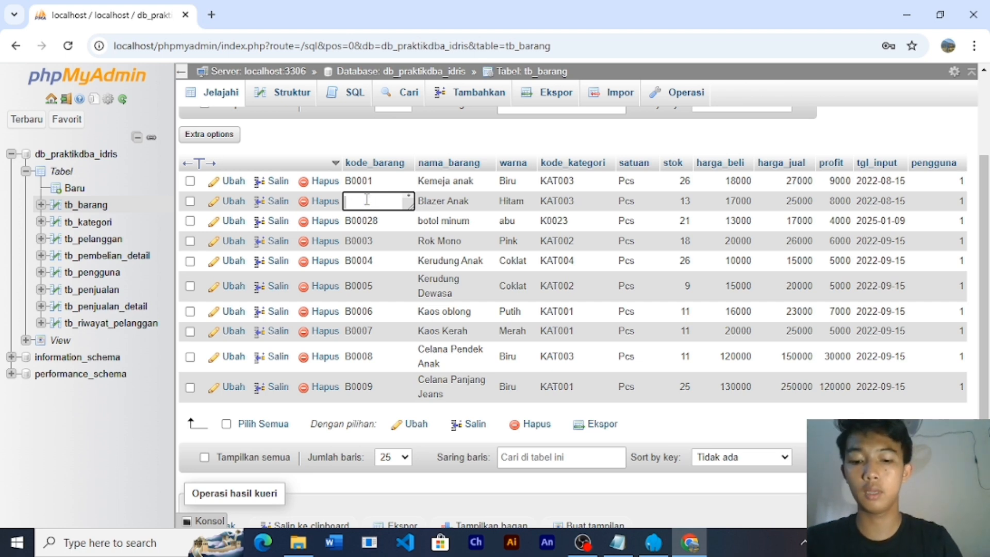
pyautogui.write('B0')
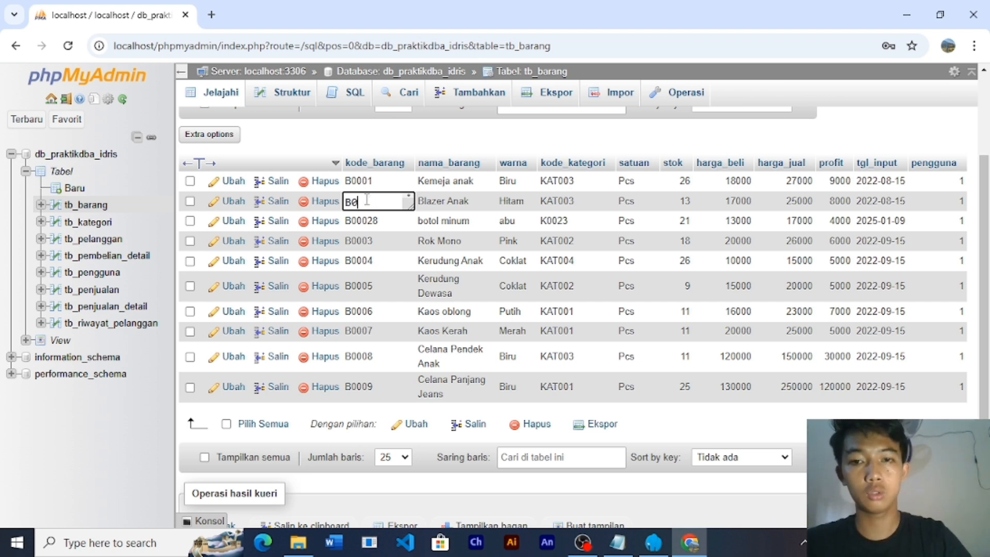
pyautogui.write('0023')
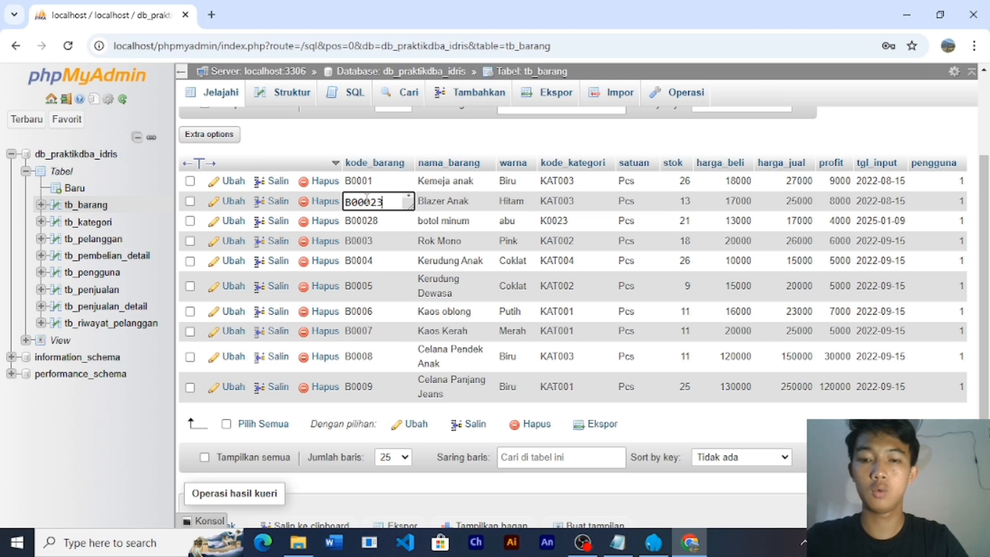
pyautogui.click(400, 262)
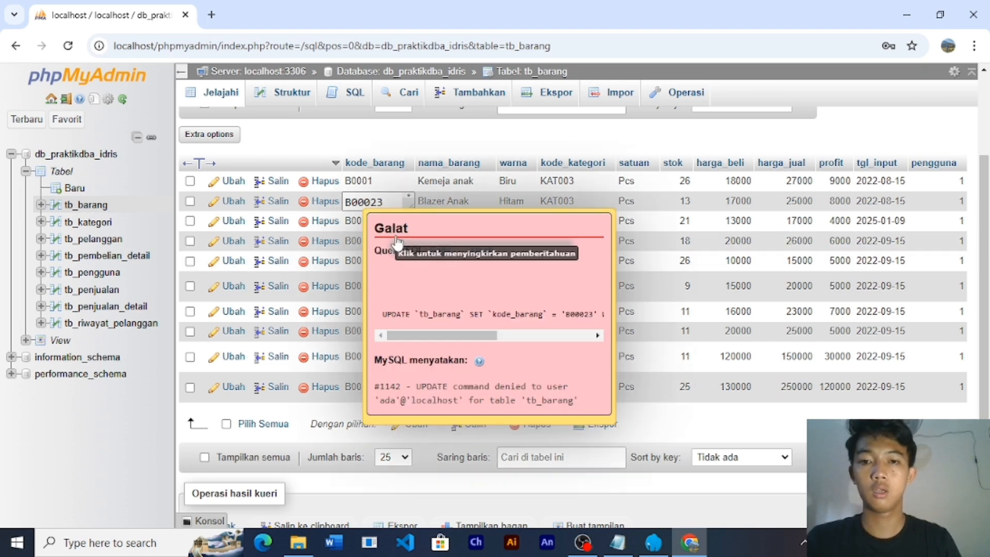
pyautogui.click(454, 289)
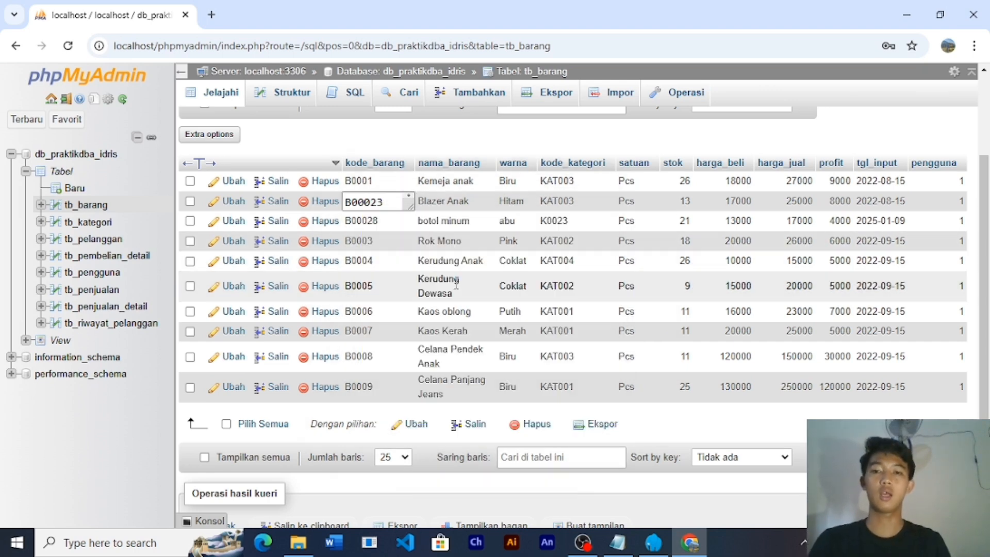
# - Restore the kode_barang cell to B0002
pyautogui.click(392, 201)
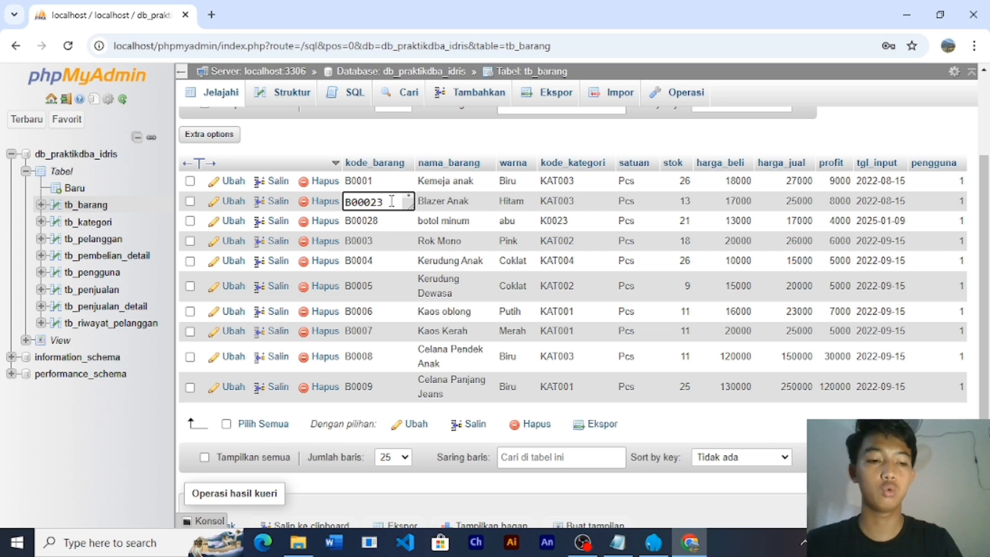
pyautogui.press('BackSpace')
pyautogui.press('BackSpace')
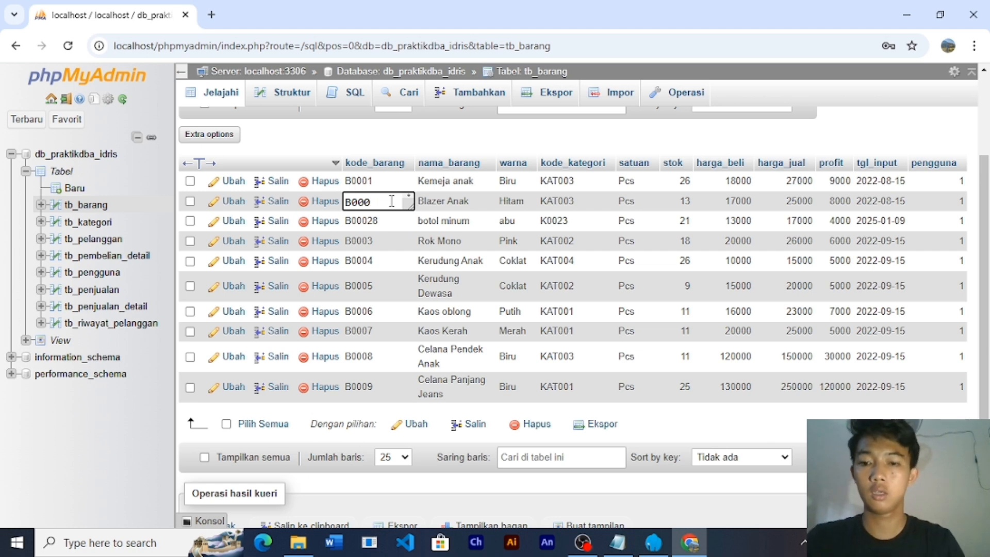
pyautogui.write('2')
pyautogui.press('Return')
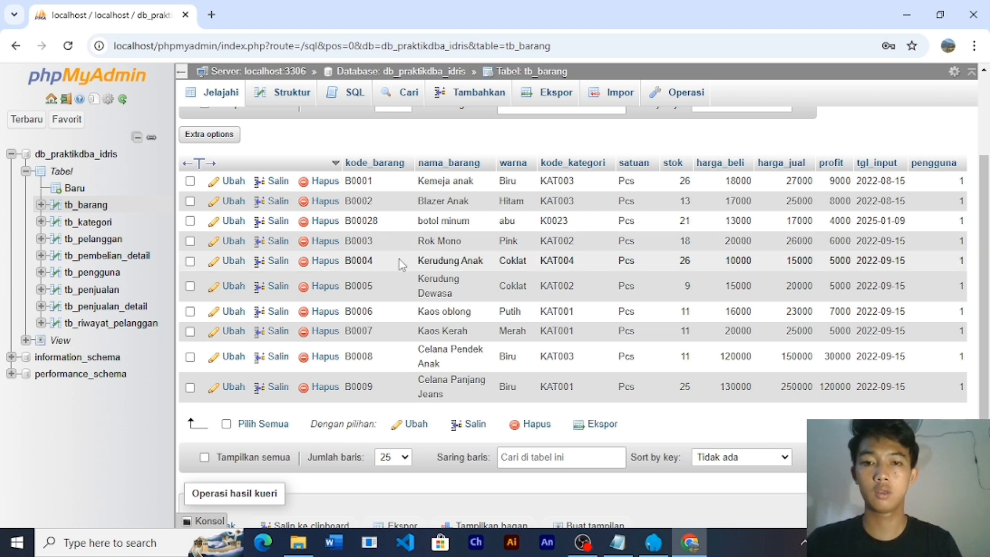
pyautogui.click(320, 223)
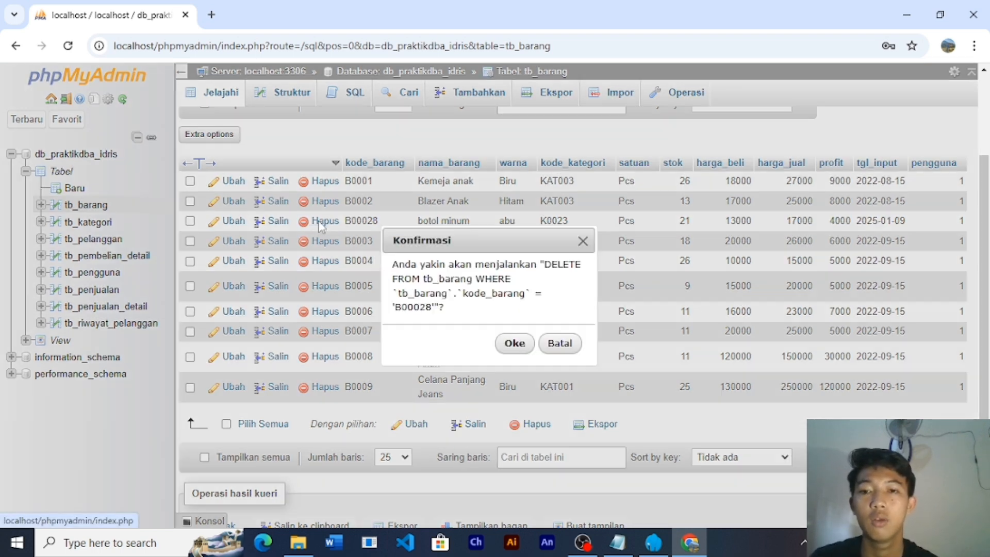
pyautogui.click(515, 344)
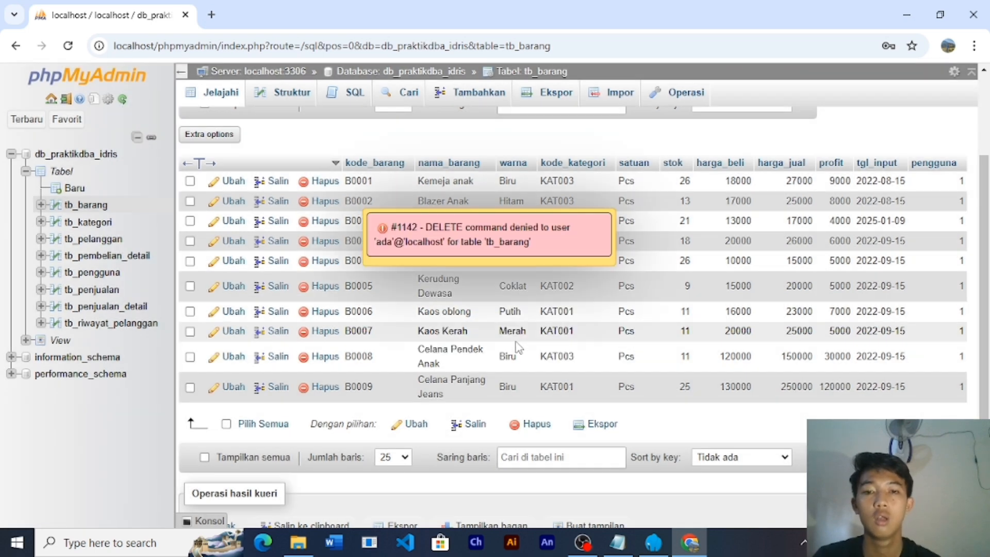
pyautogui.click(516, 230)
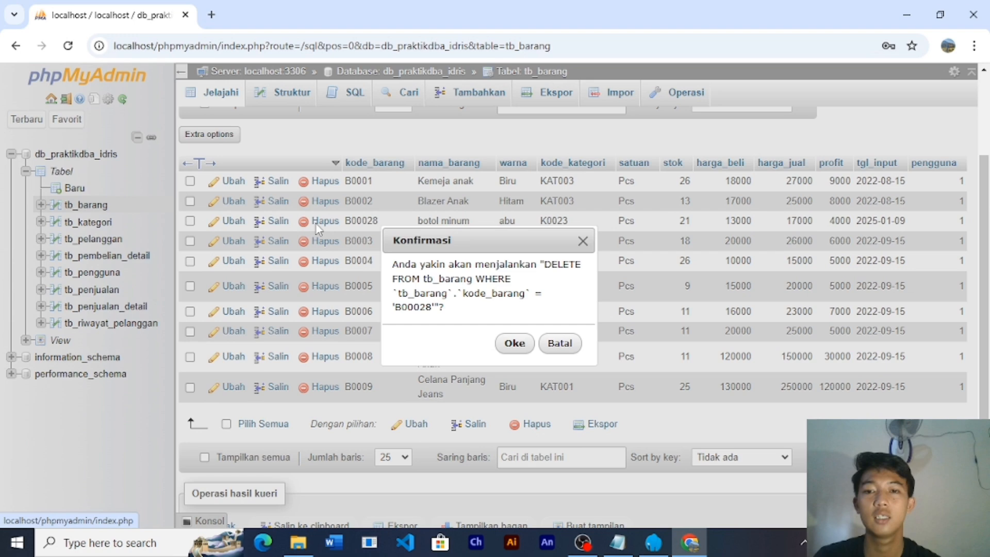
pyautogui.click(319, 222)
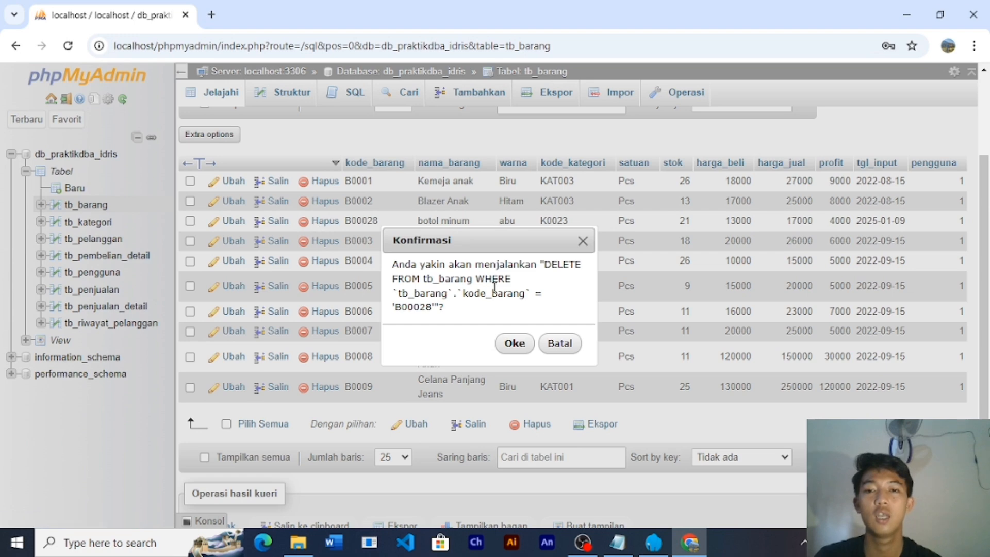
pyautogui.click(515, 343)
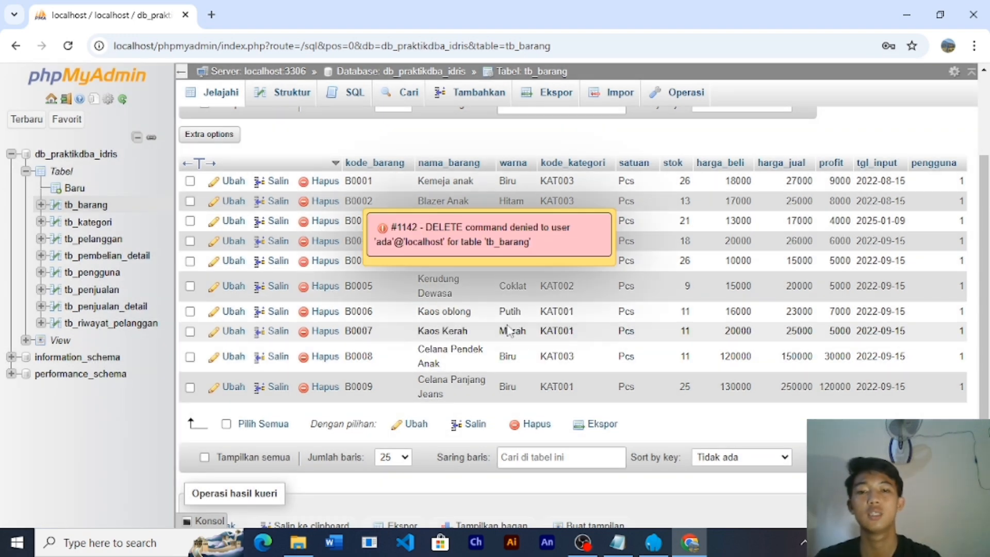
pyautogui.click(392, 252)
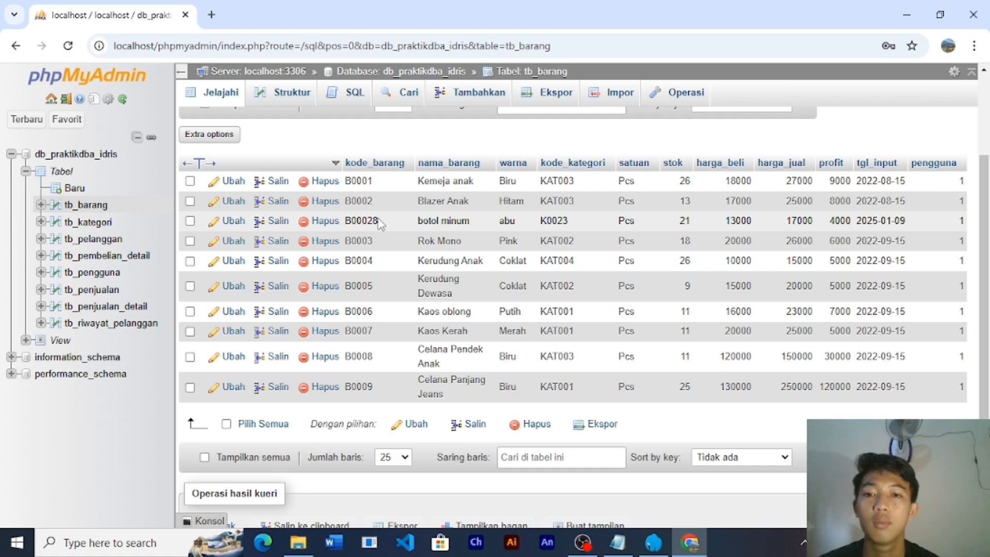
# - Reload tb_barang, retry deleting row B00028, and dismiss the #1142 DELETE-denied error
pyautogui.click(89, 202)
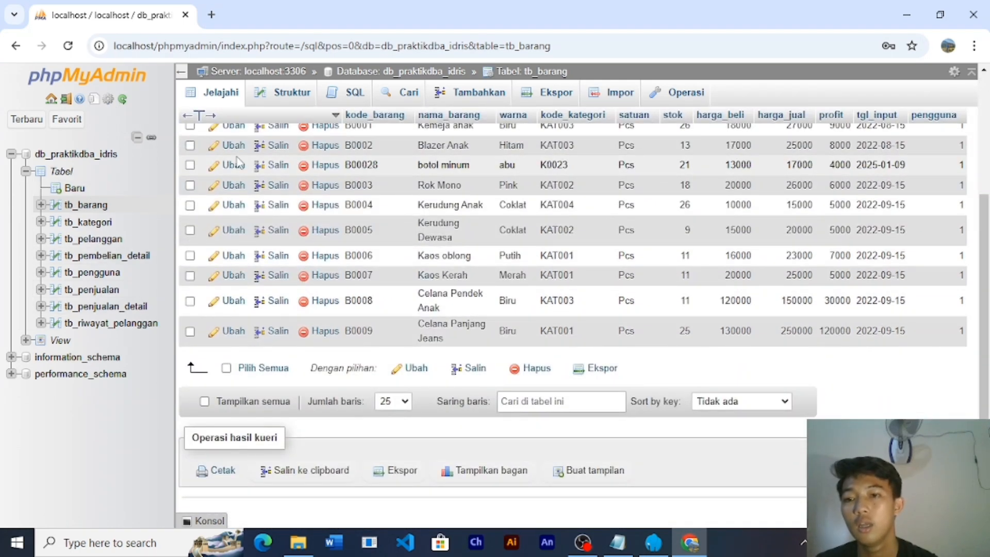
pyautogui.scroll(4, 404, 159)
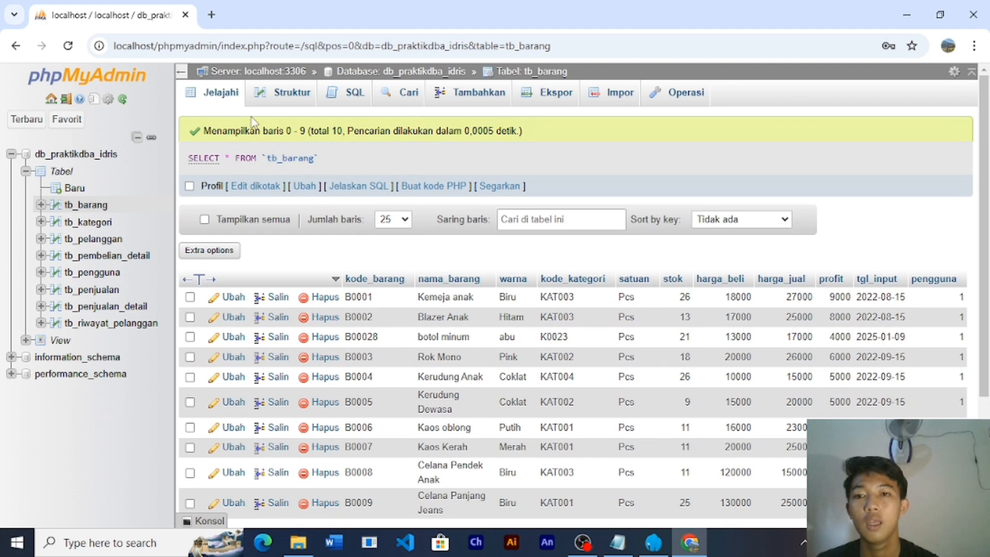
pyautogui.click(325, 338)
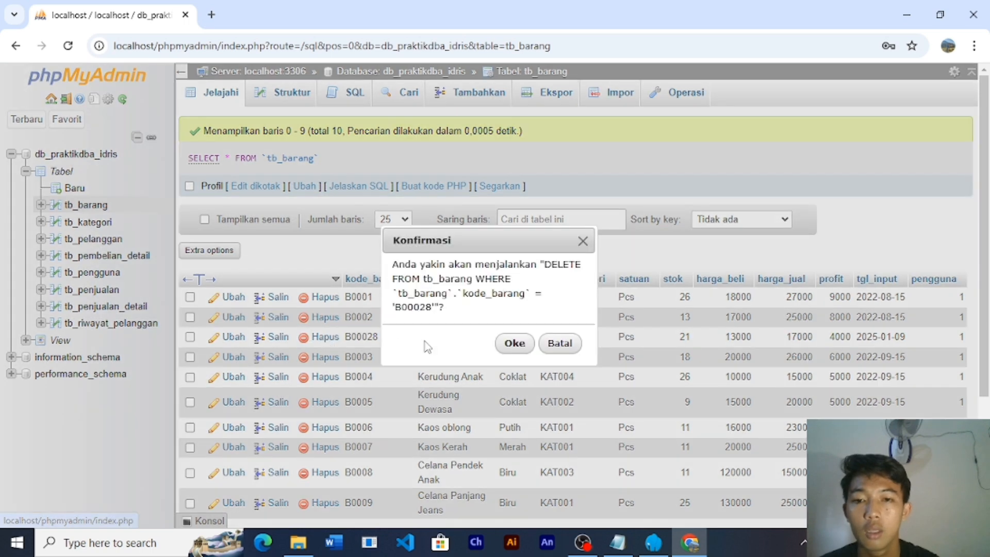
pyautogui.click(516, 344)
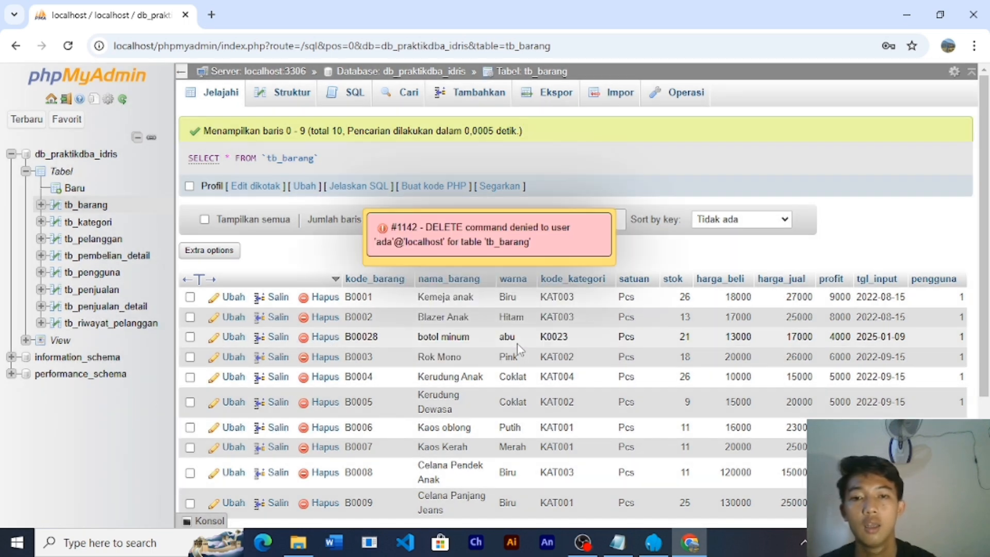
pyautogui.click(468, 244)
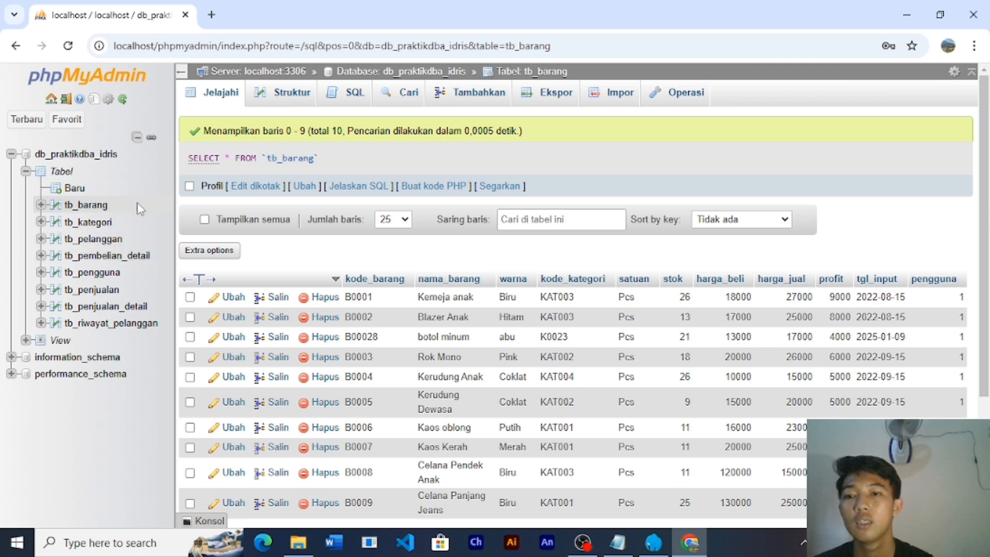
pyautogui.scroll(-3, 492, 375)
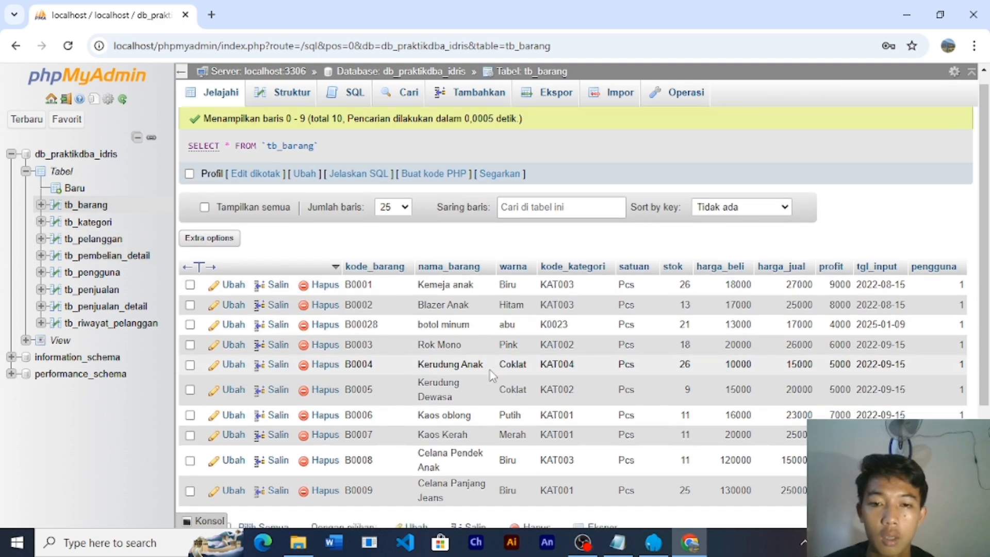
pyautogui.scroll(3, 492, 375)
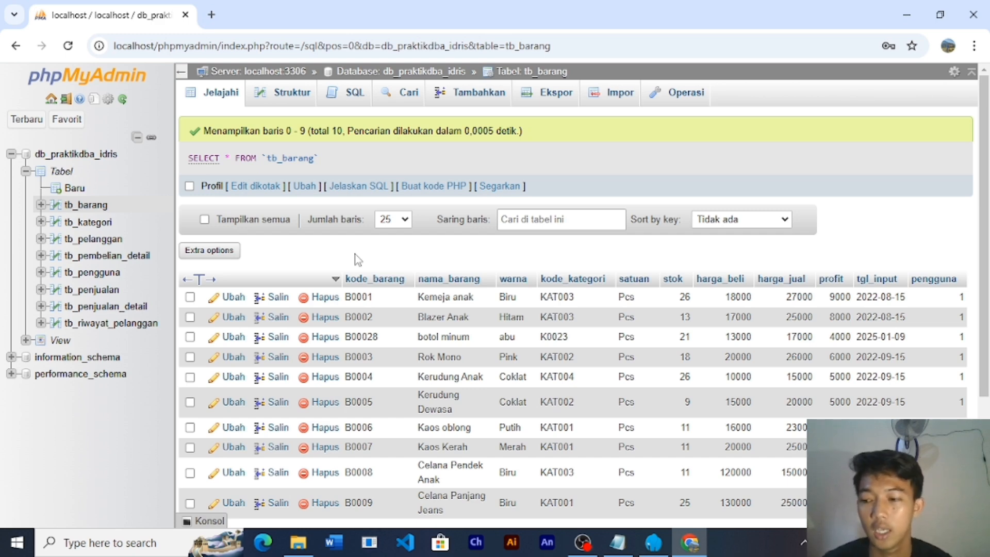
# - Log out of phpMyAdmin via the logout icon, confirming Leave in the Leave site? dialog
pyautogui.click(972, 23)
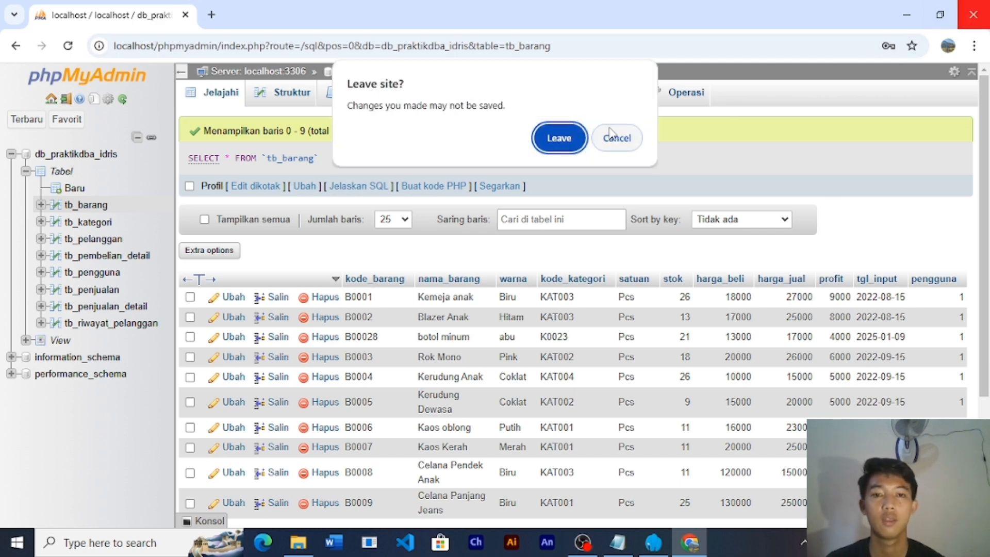
pyautogui.click(612, 140)
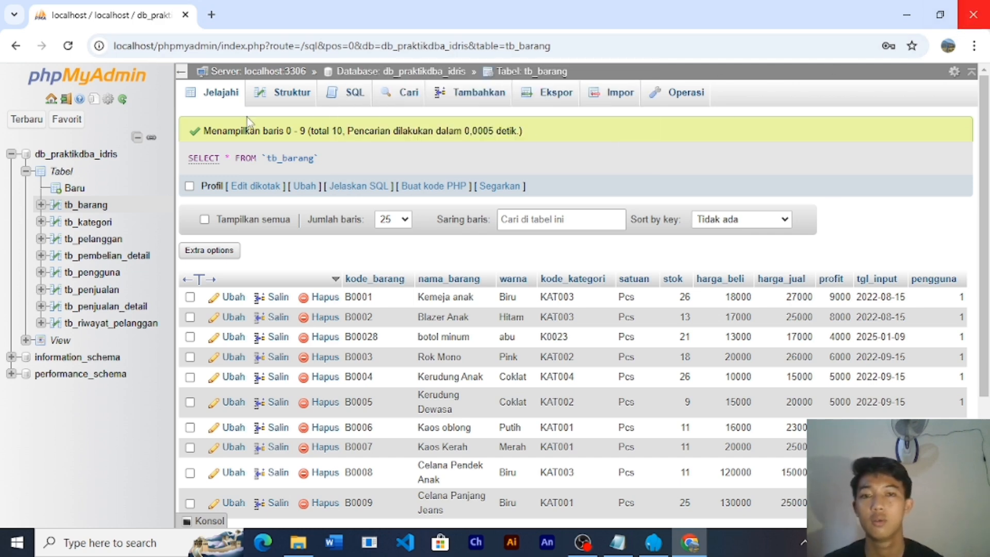
pyautogui.click(67, 102)
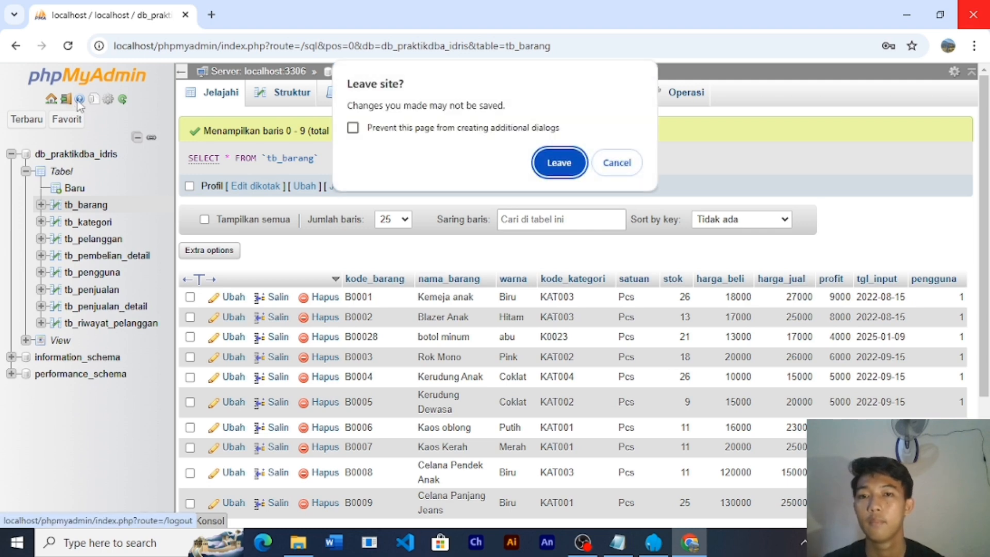
pyautogui.click(560, 165)
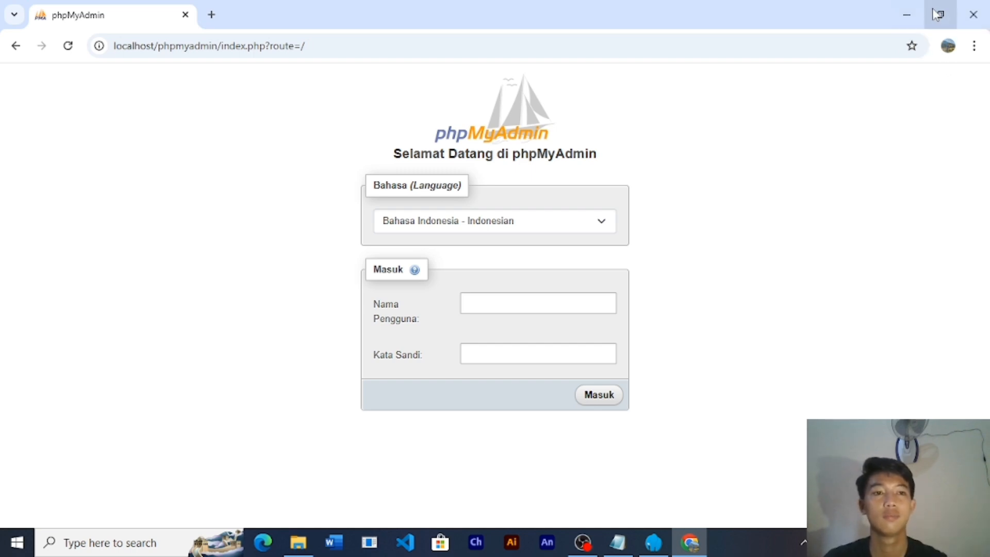
# - Minimize Chrome, close Laragon, and stop the OBS Studio recording
pyautogui.click(905, 19)
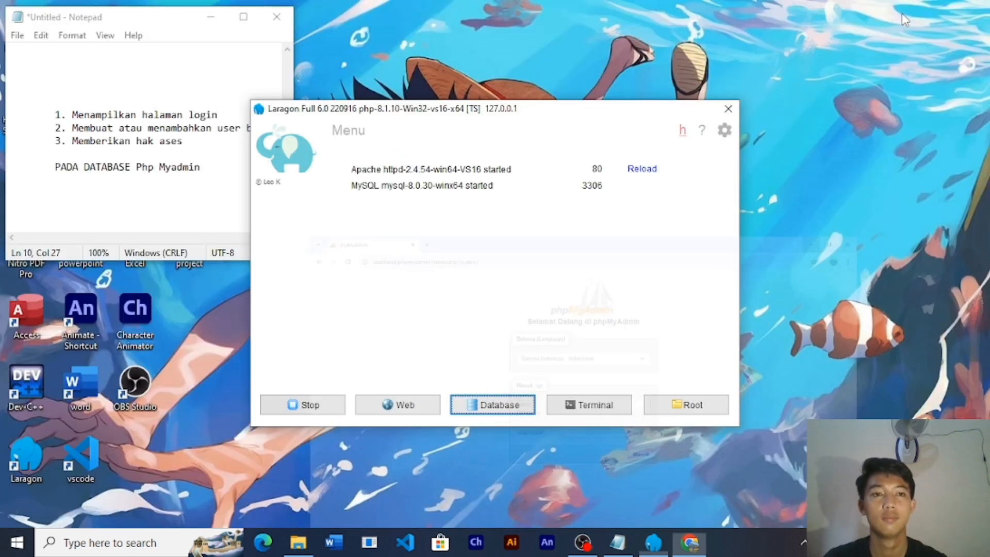
pyautogui.click(727, 109)
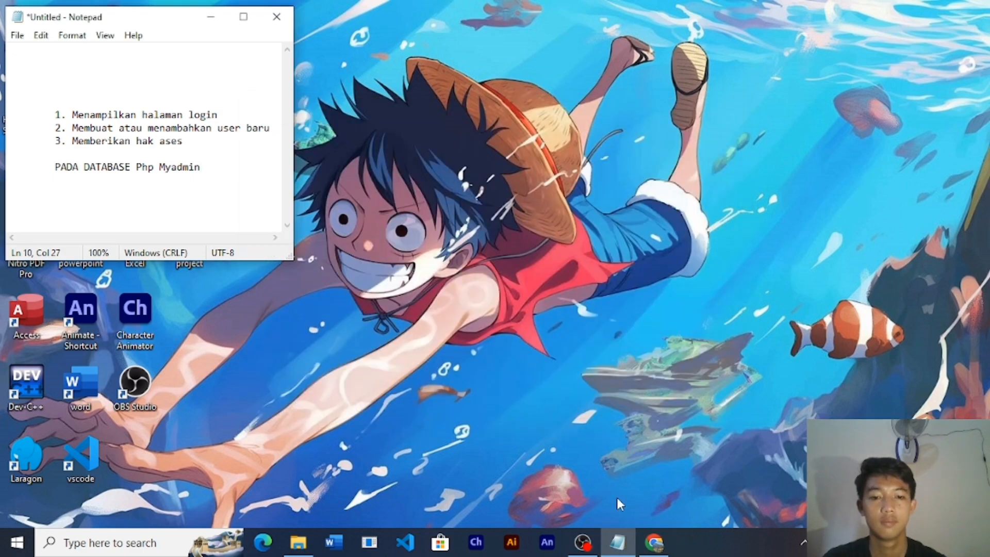
pyautogui.click(590, 541)
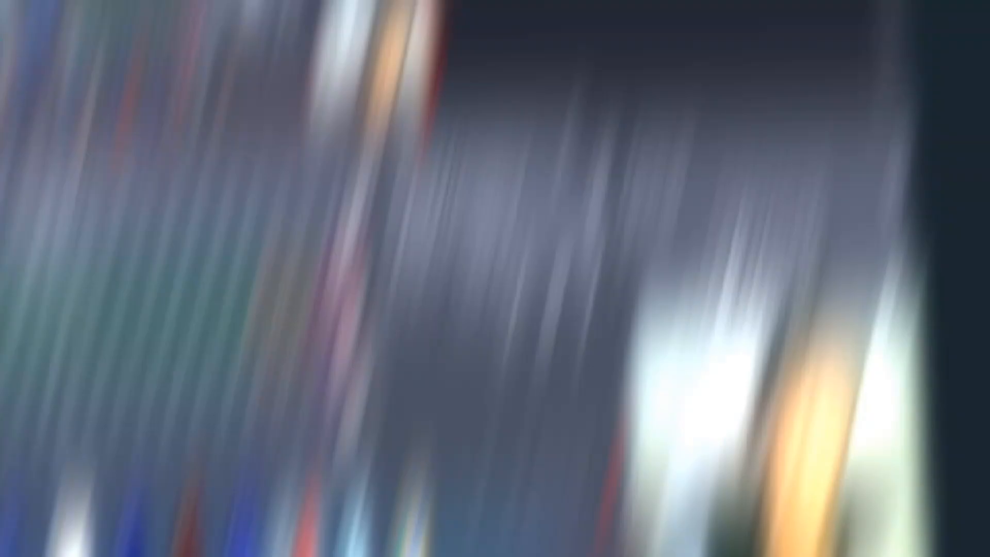
pyautogui.click(871, 381)
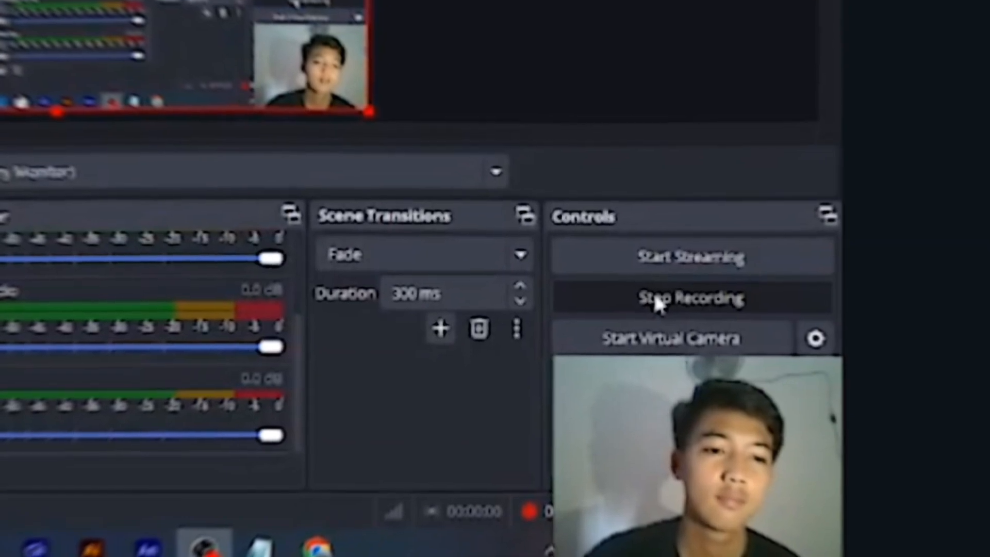